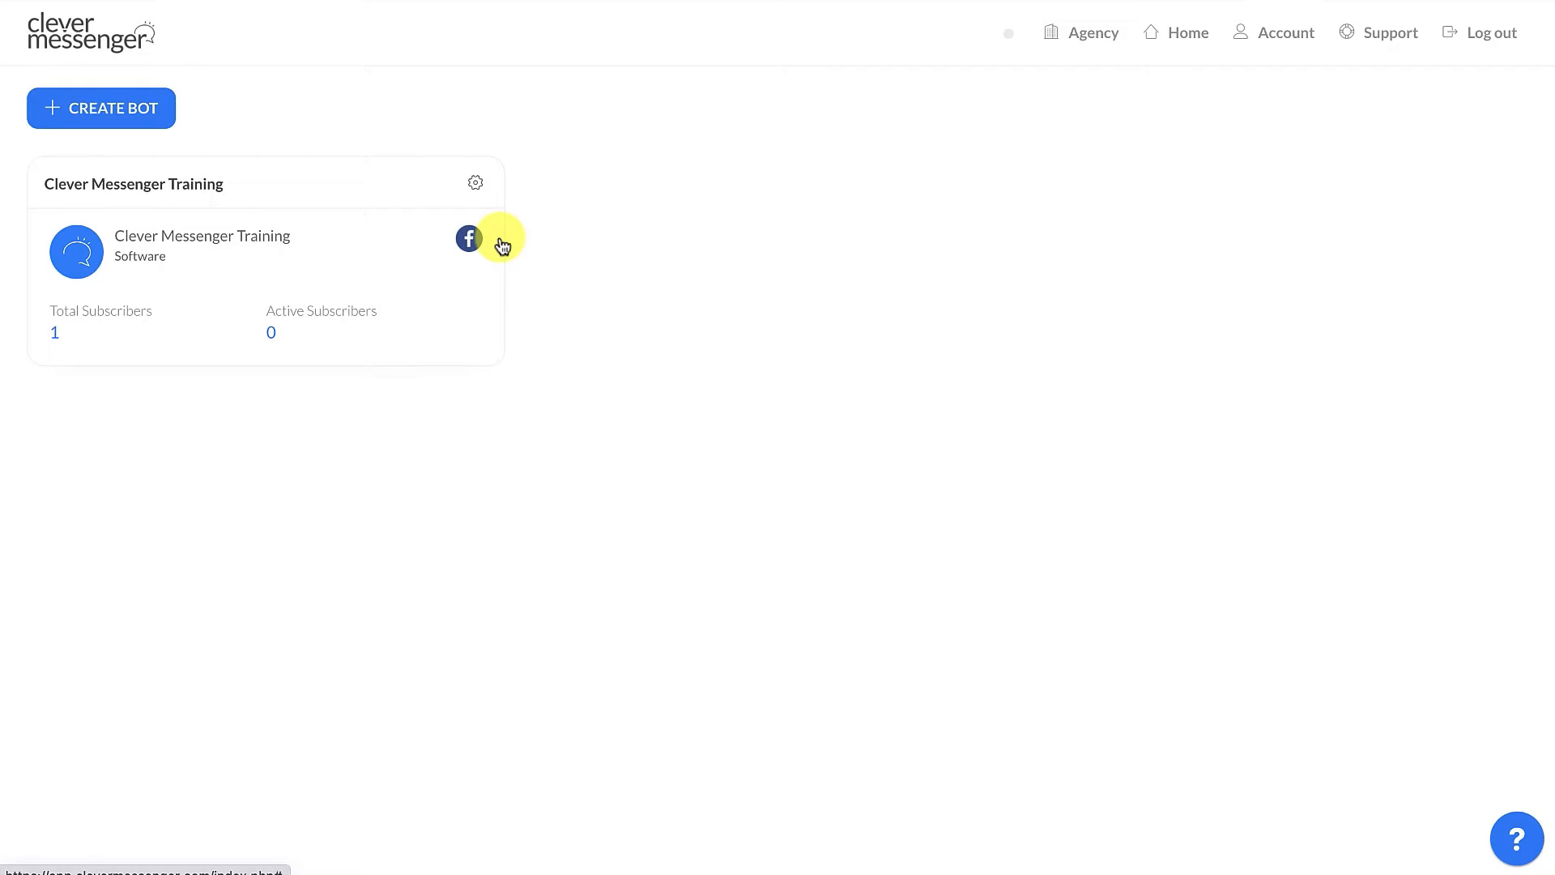
- Open the Main Menu manager of the Clever Messenger Training bot
left_click(476, 186)
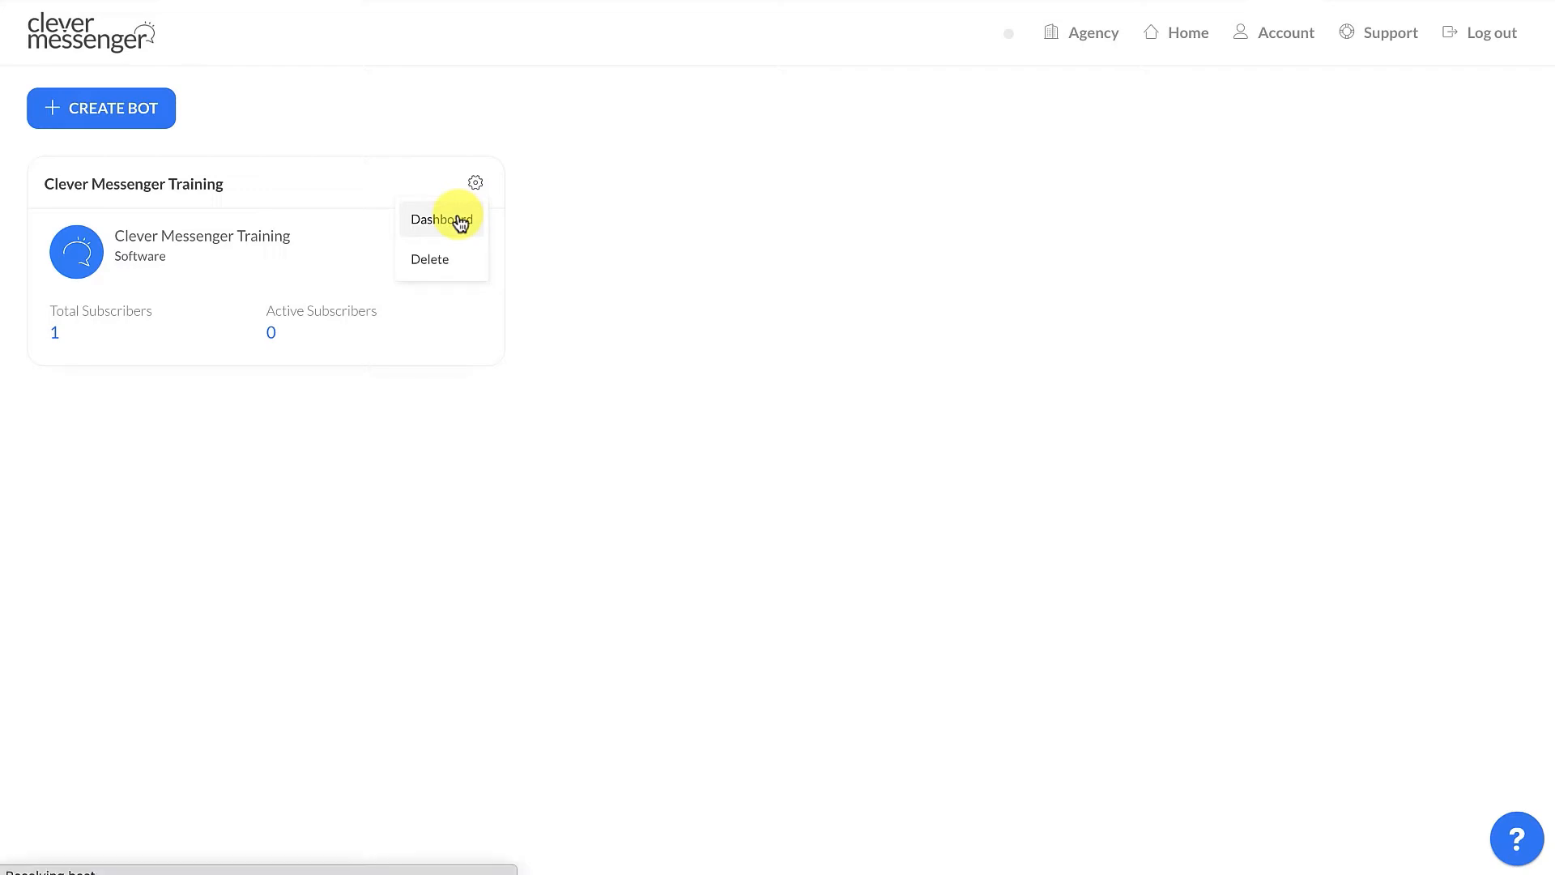
left_click(459, 220)
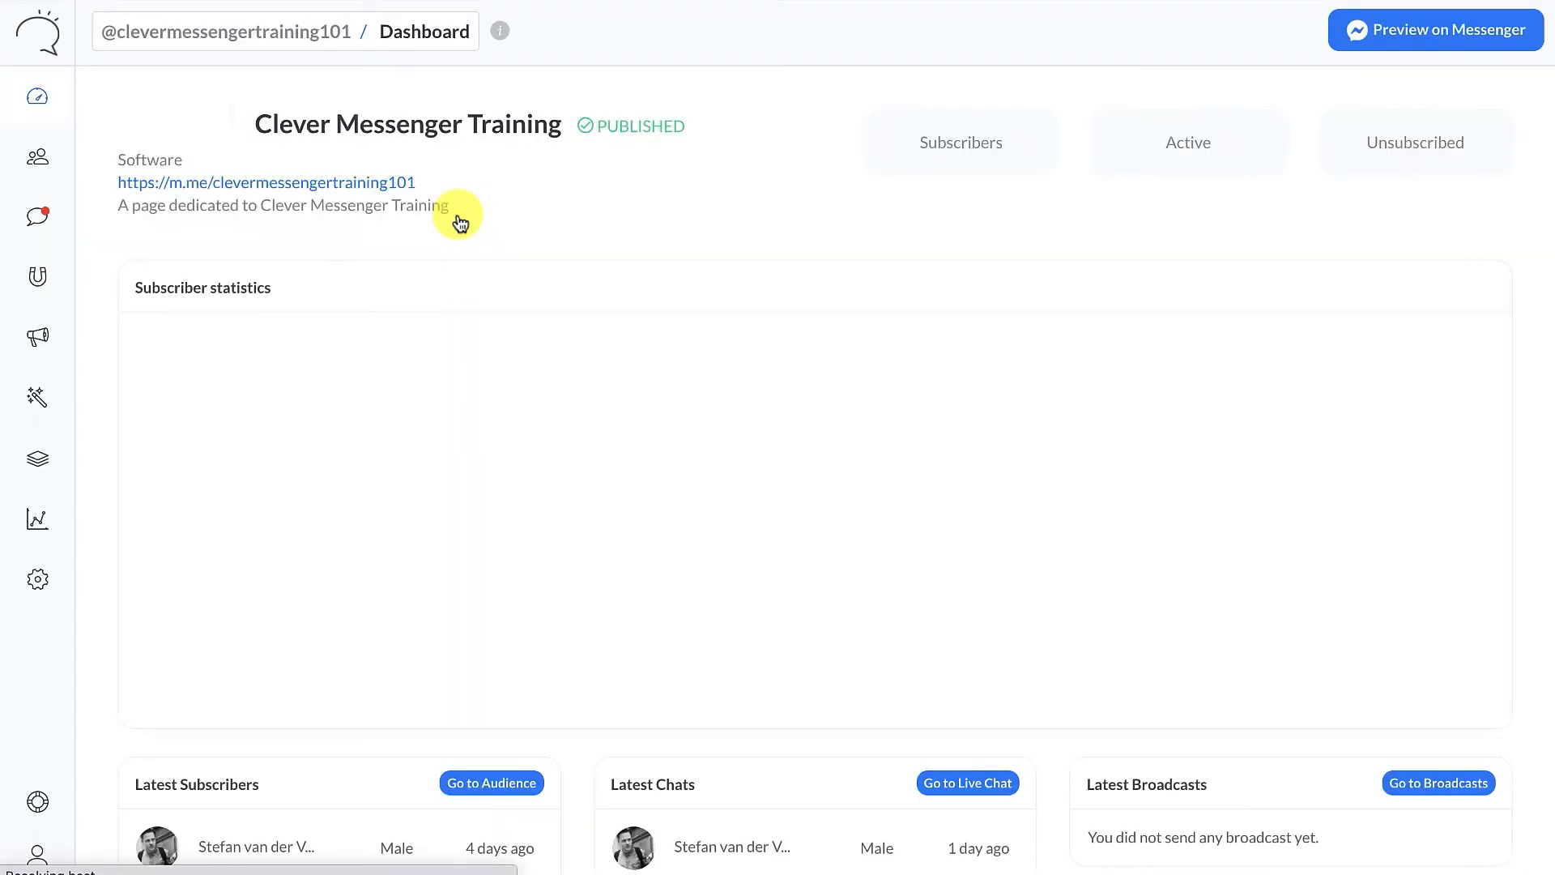
left_click(34, 405)
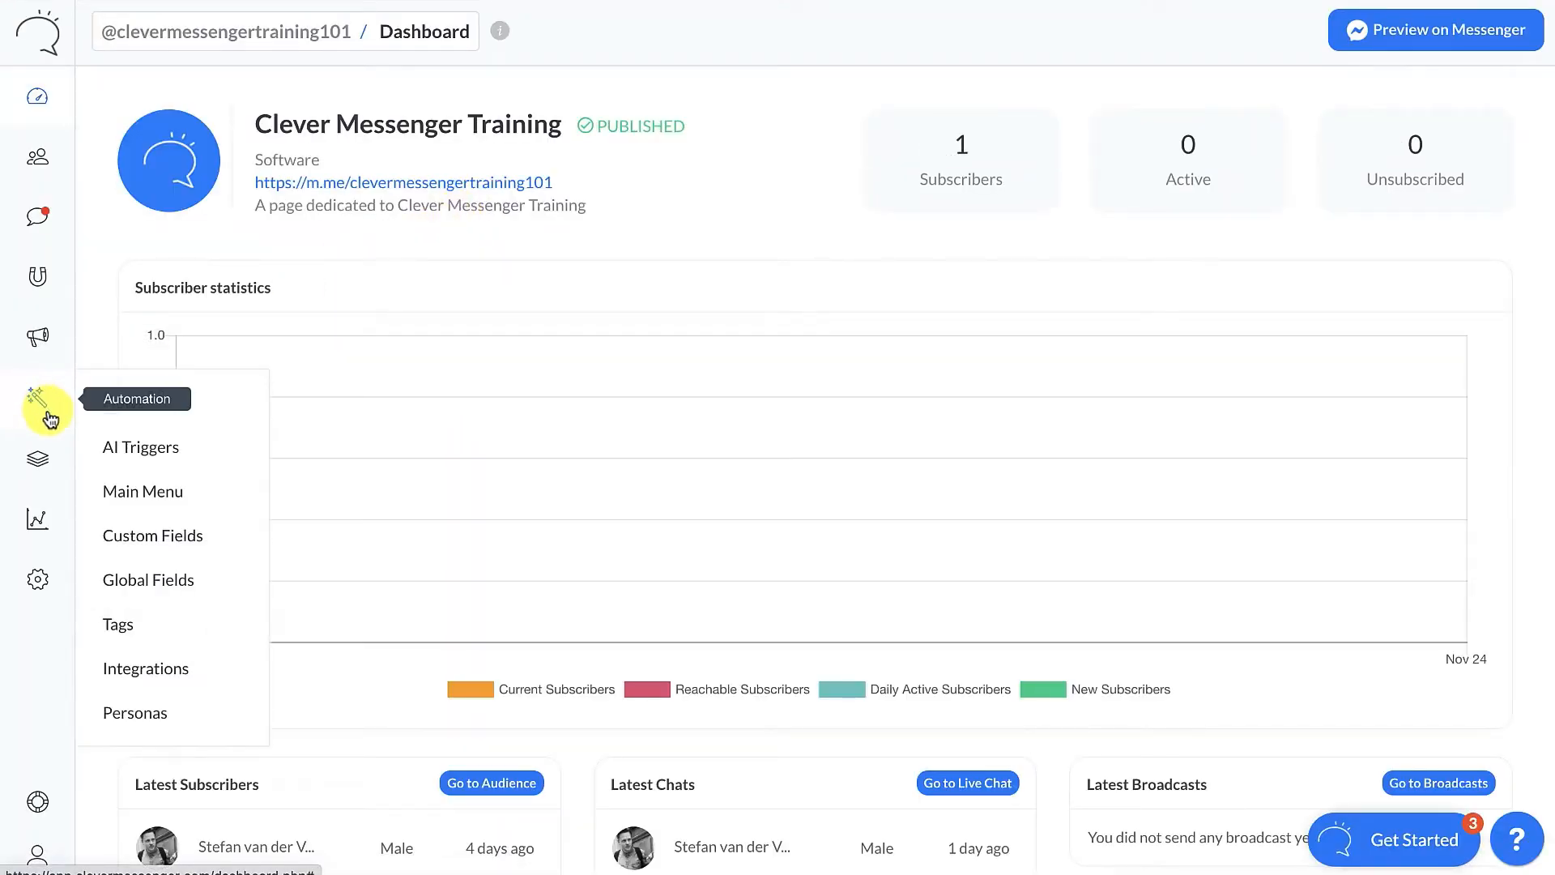
left_click(166, 494)
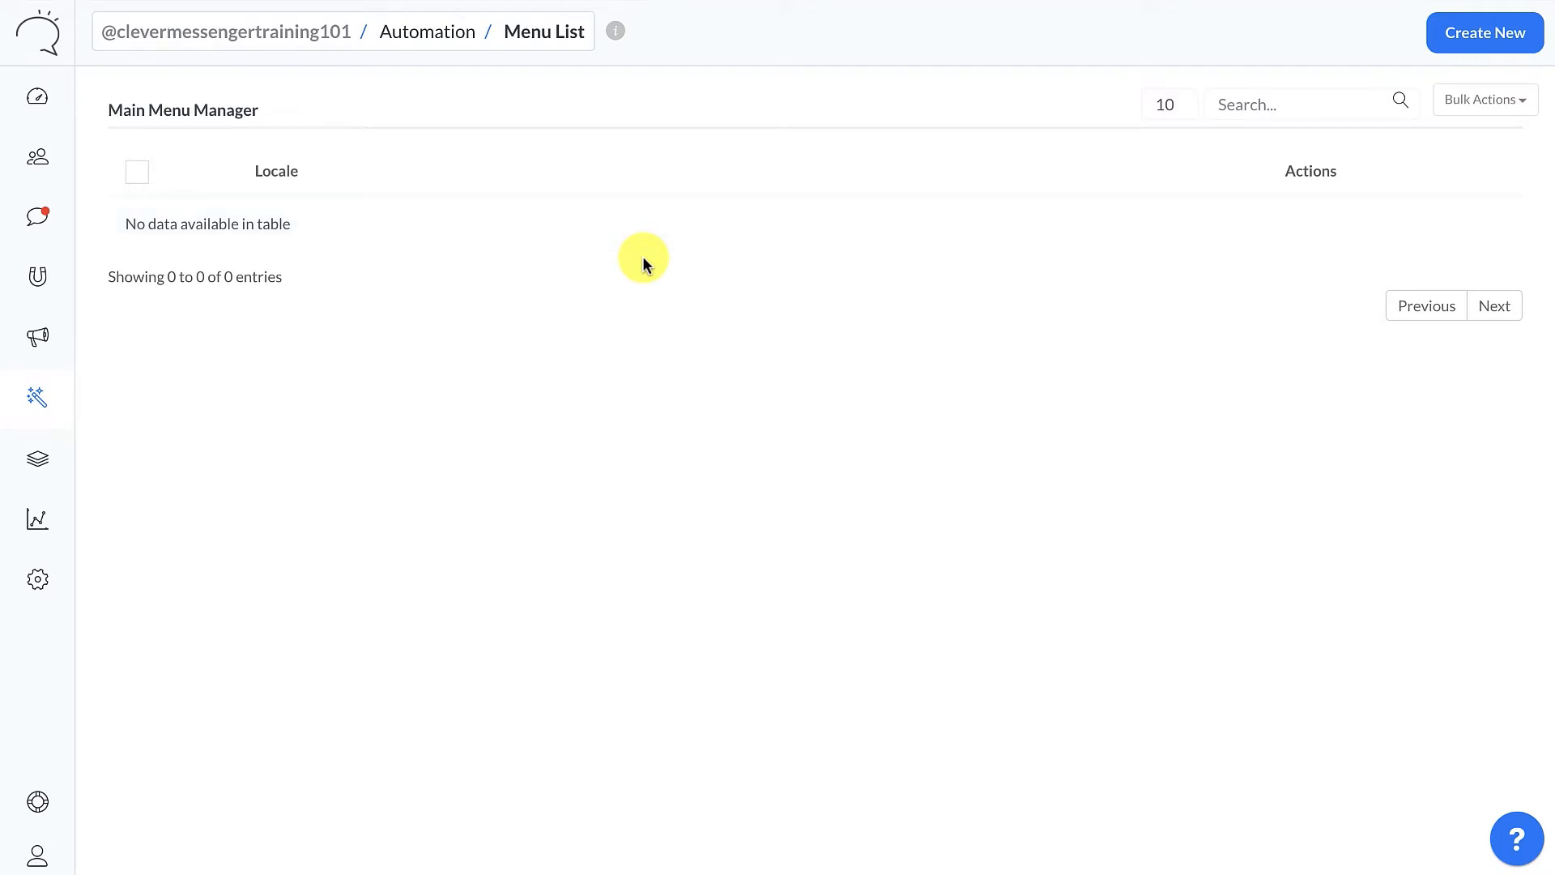
- Create a new main menu for All Languages
left_click(1474, 32)
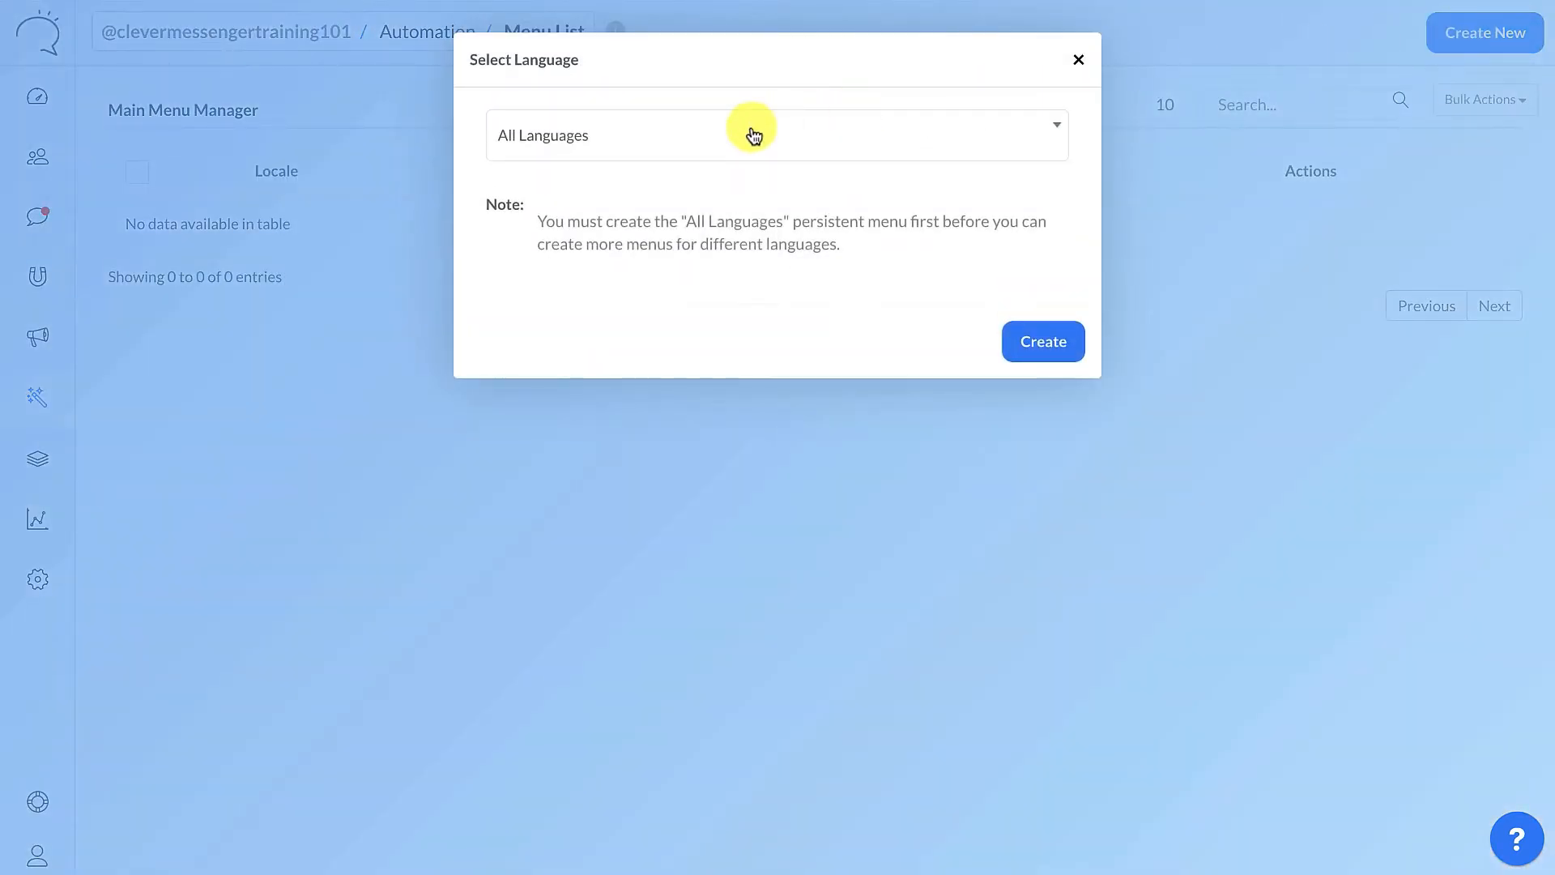
left_click(606, 146)
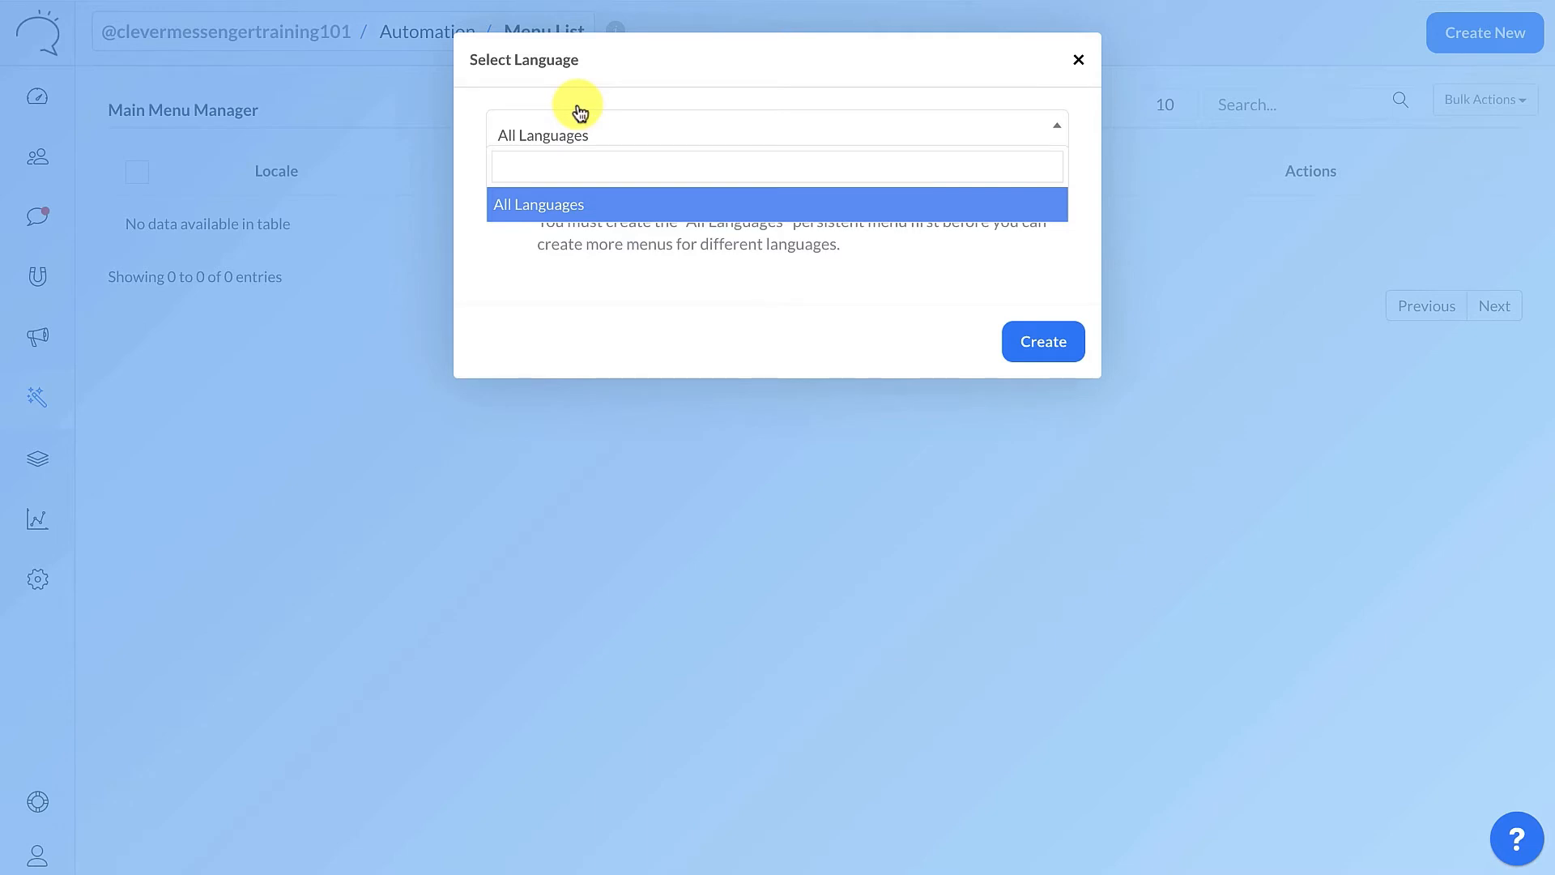
left_click(557, 212)
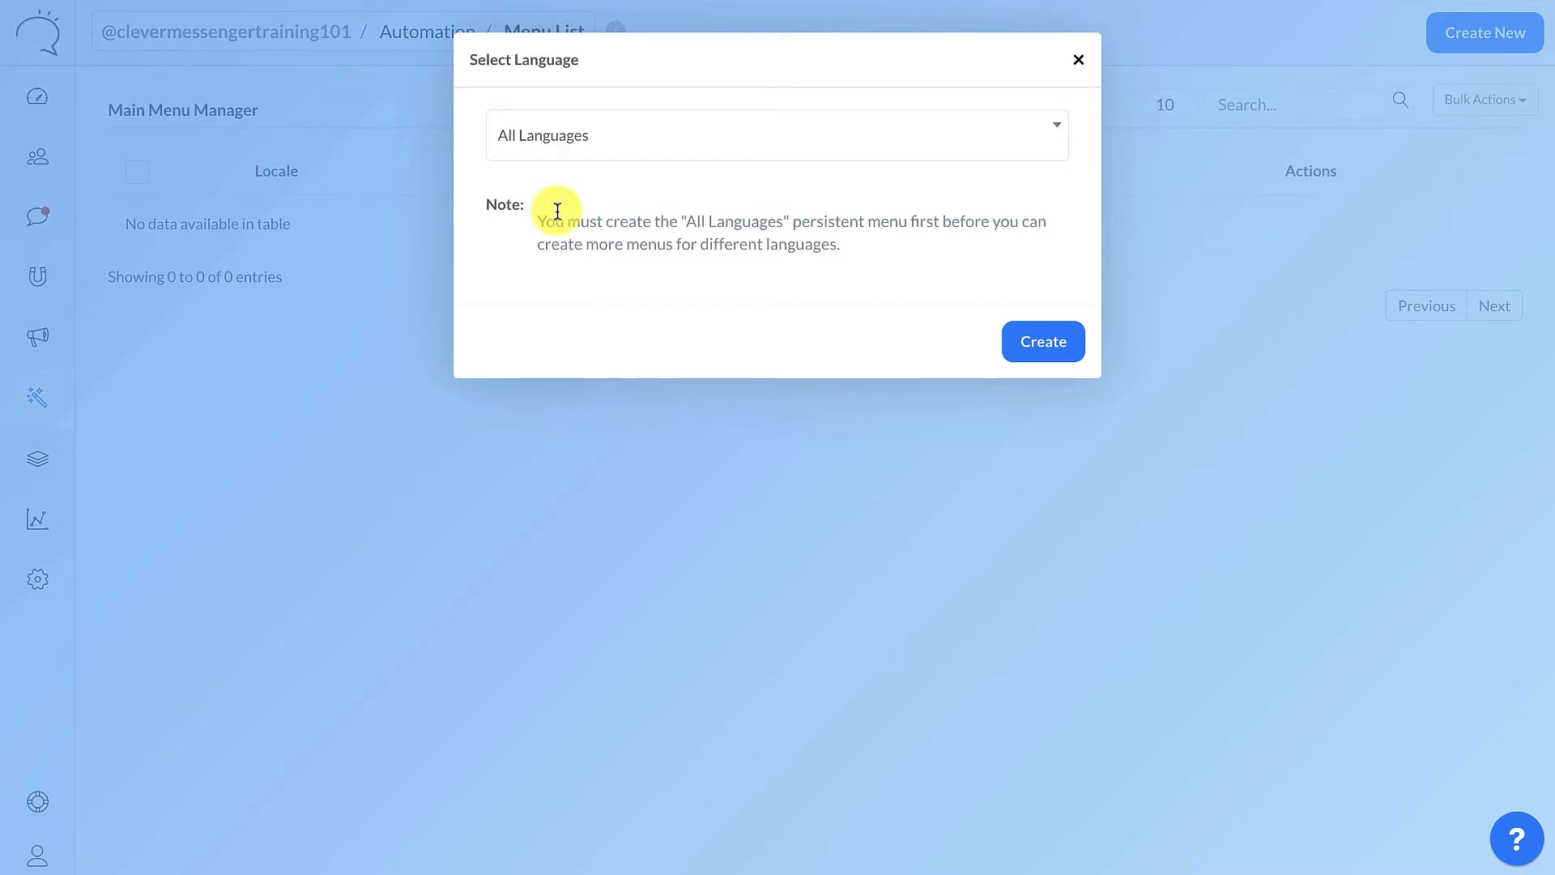
left_click(1044, 344)
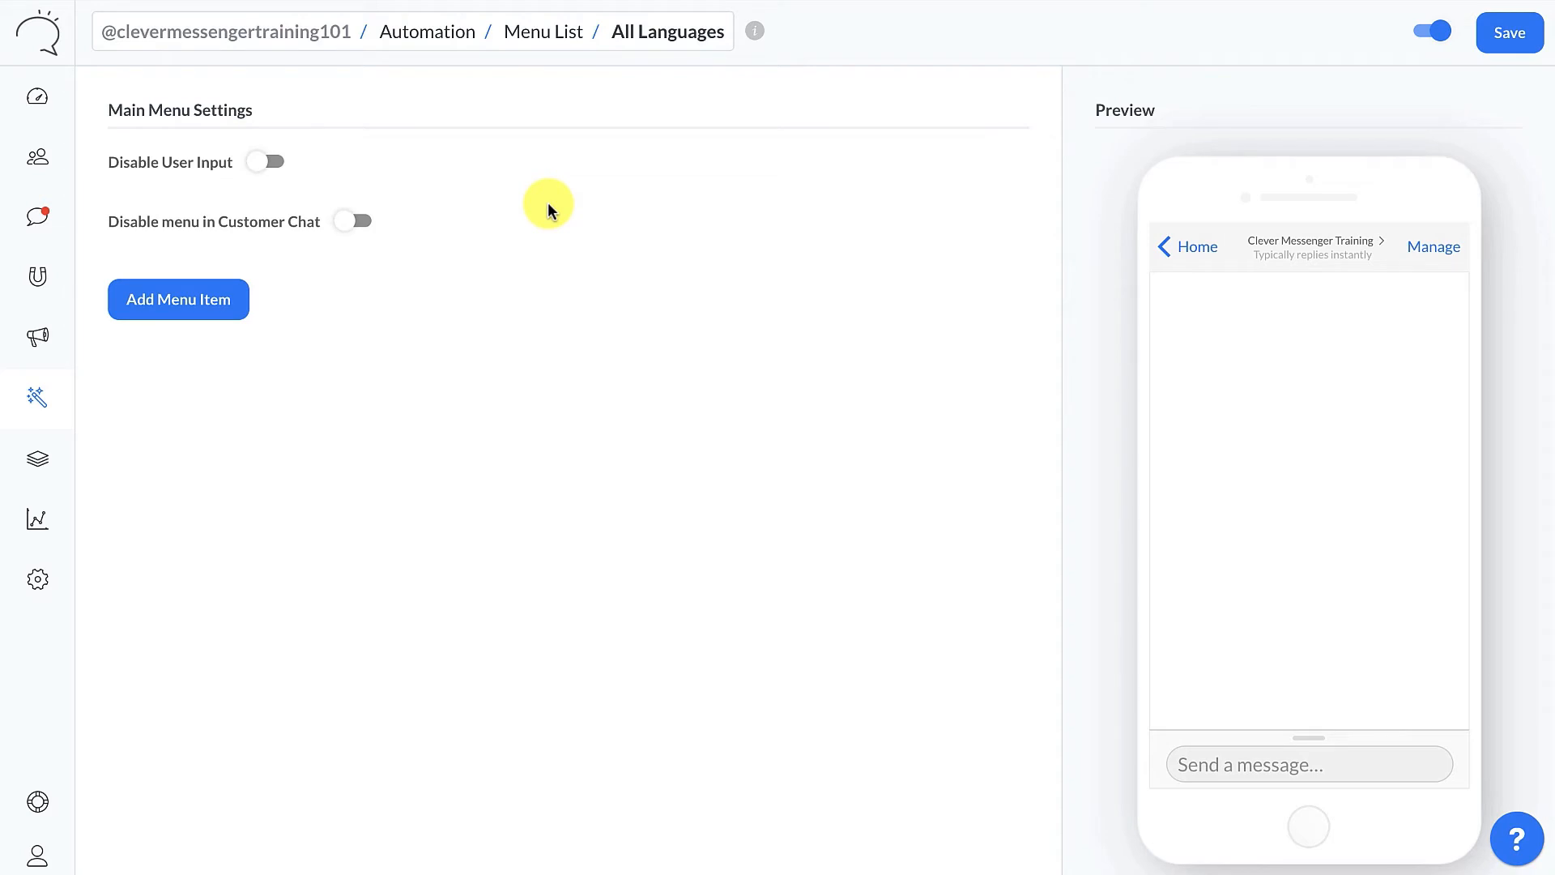
left_click(179, 314)
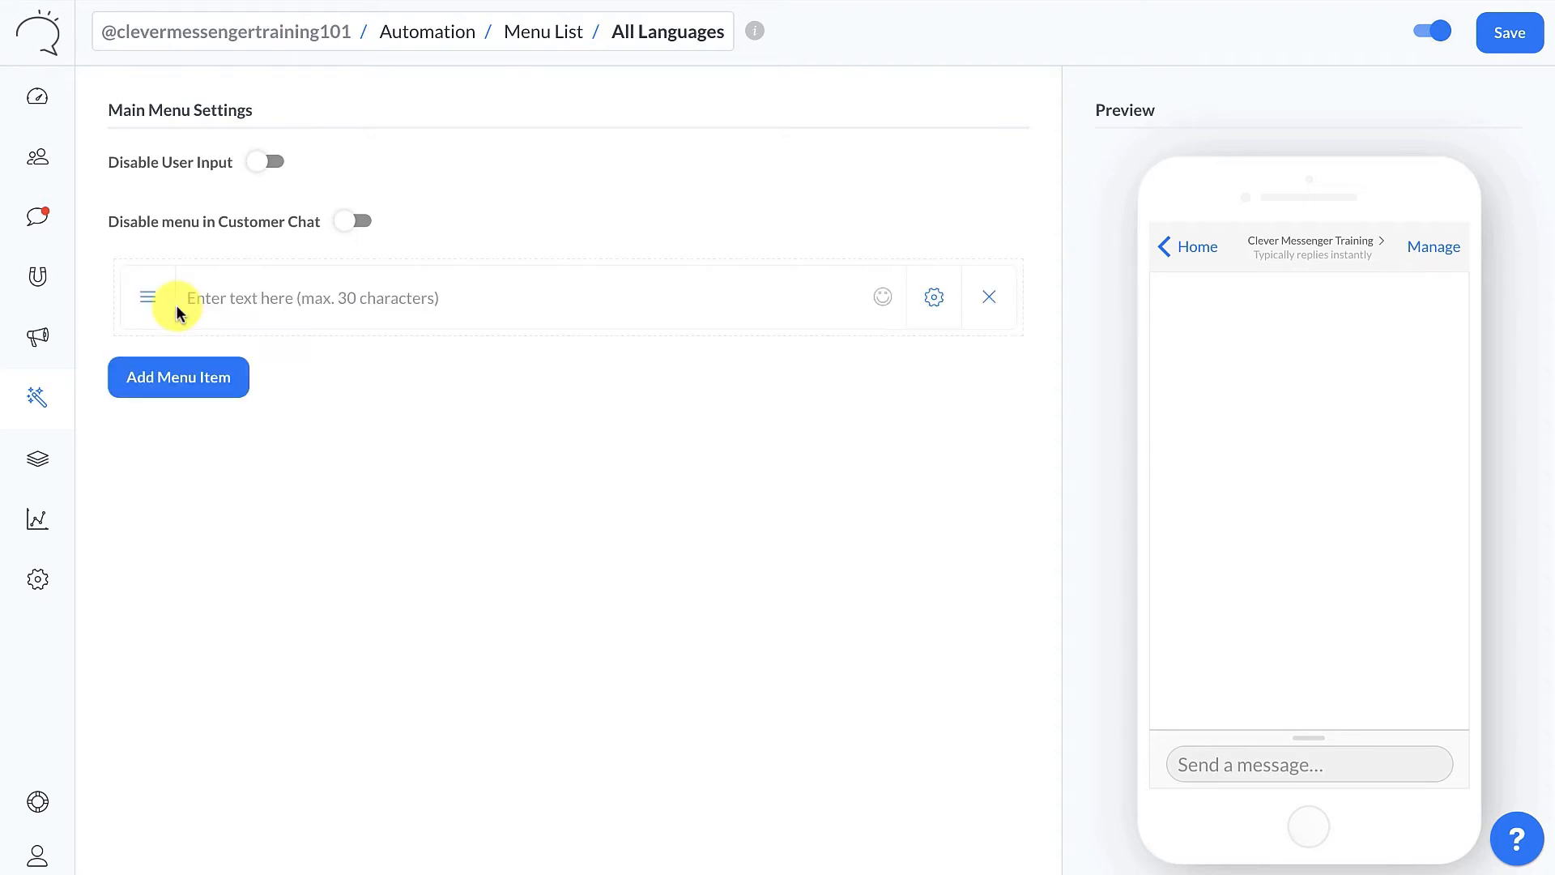
left_click(934, 299)
left_click(935, 301)
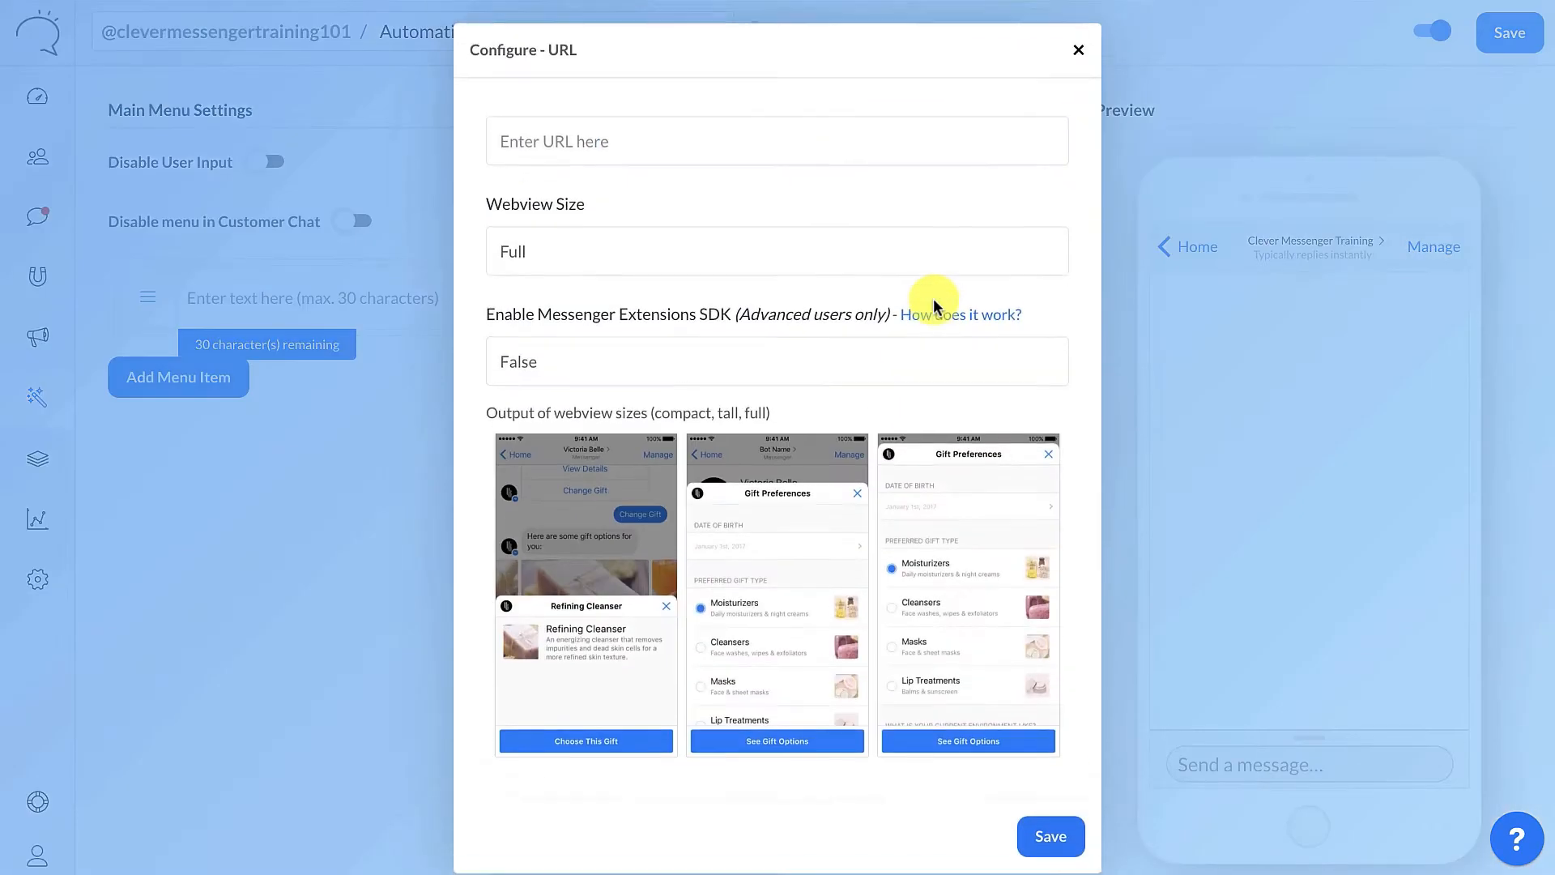
left_click(599, 157)
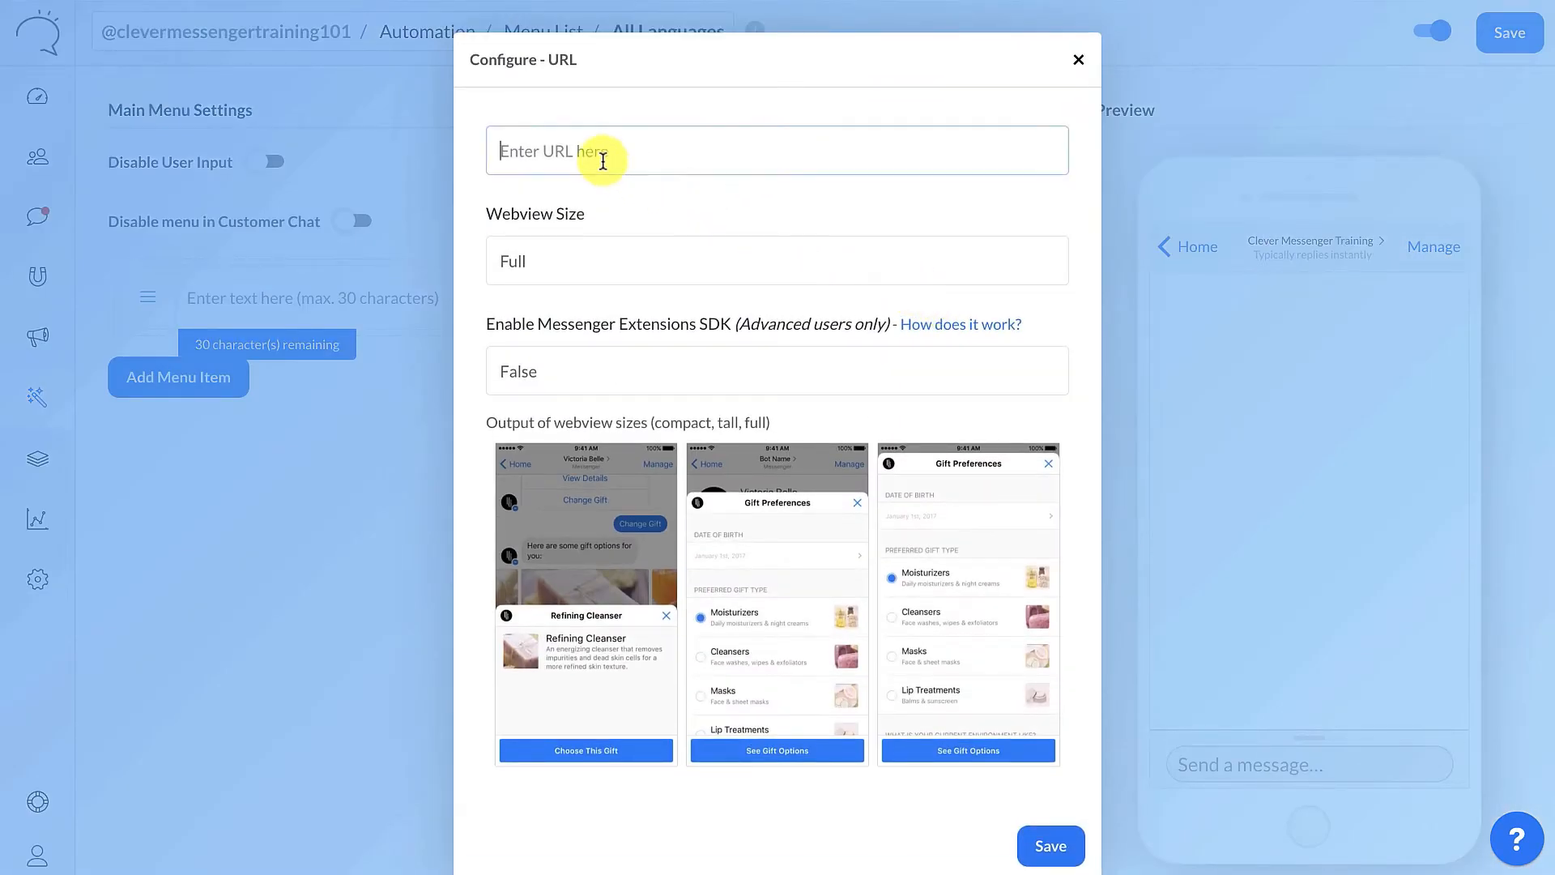
type("http")
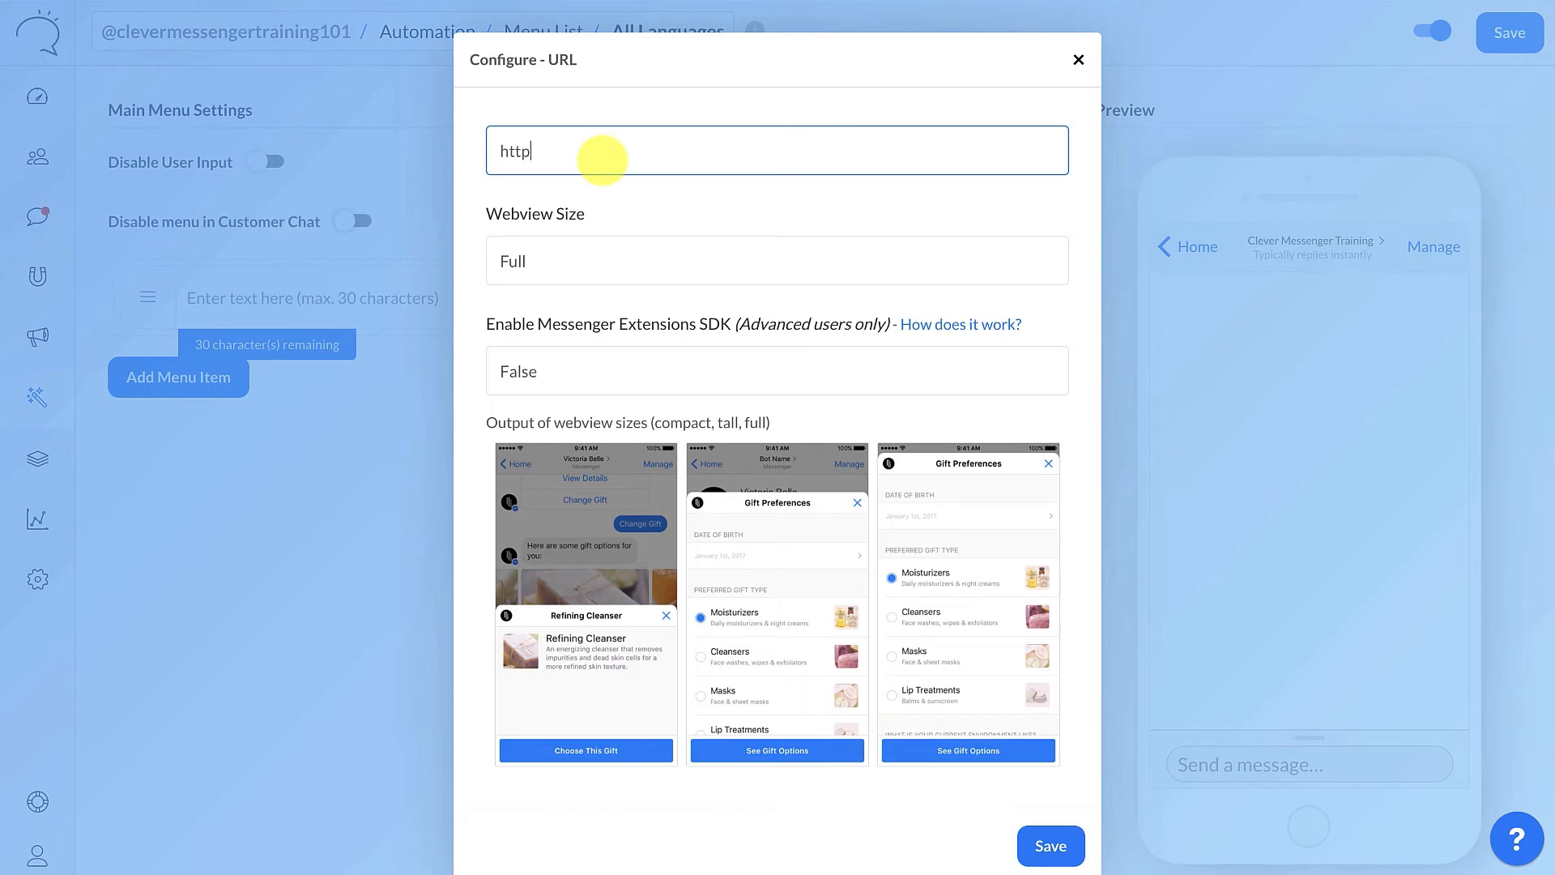
type("s://clevermessenger.com")
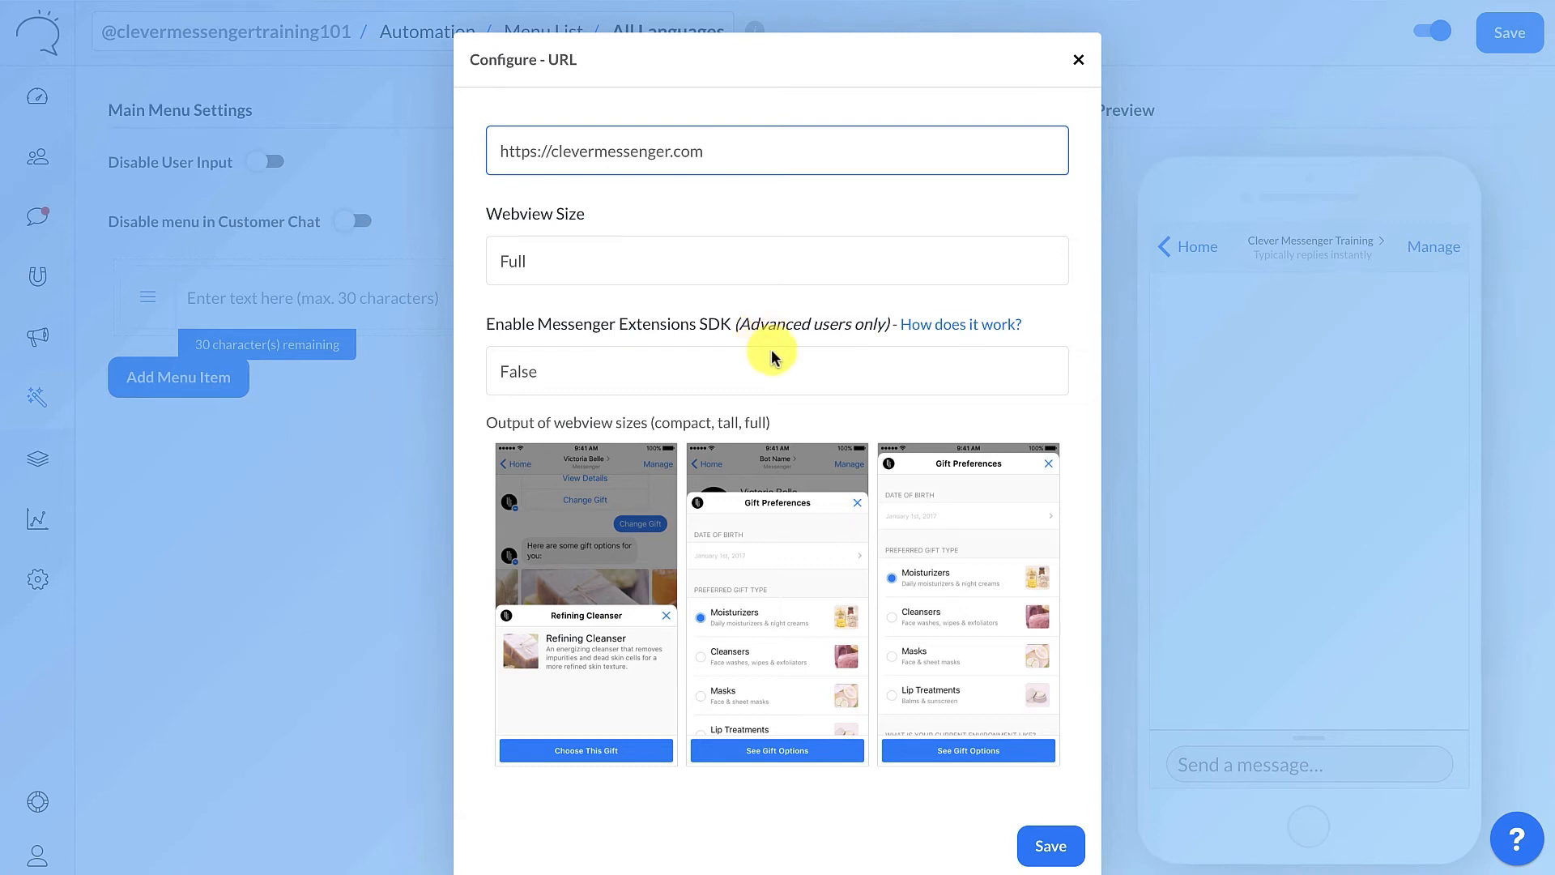
left_click(1061, 850)
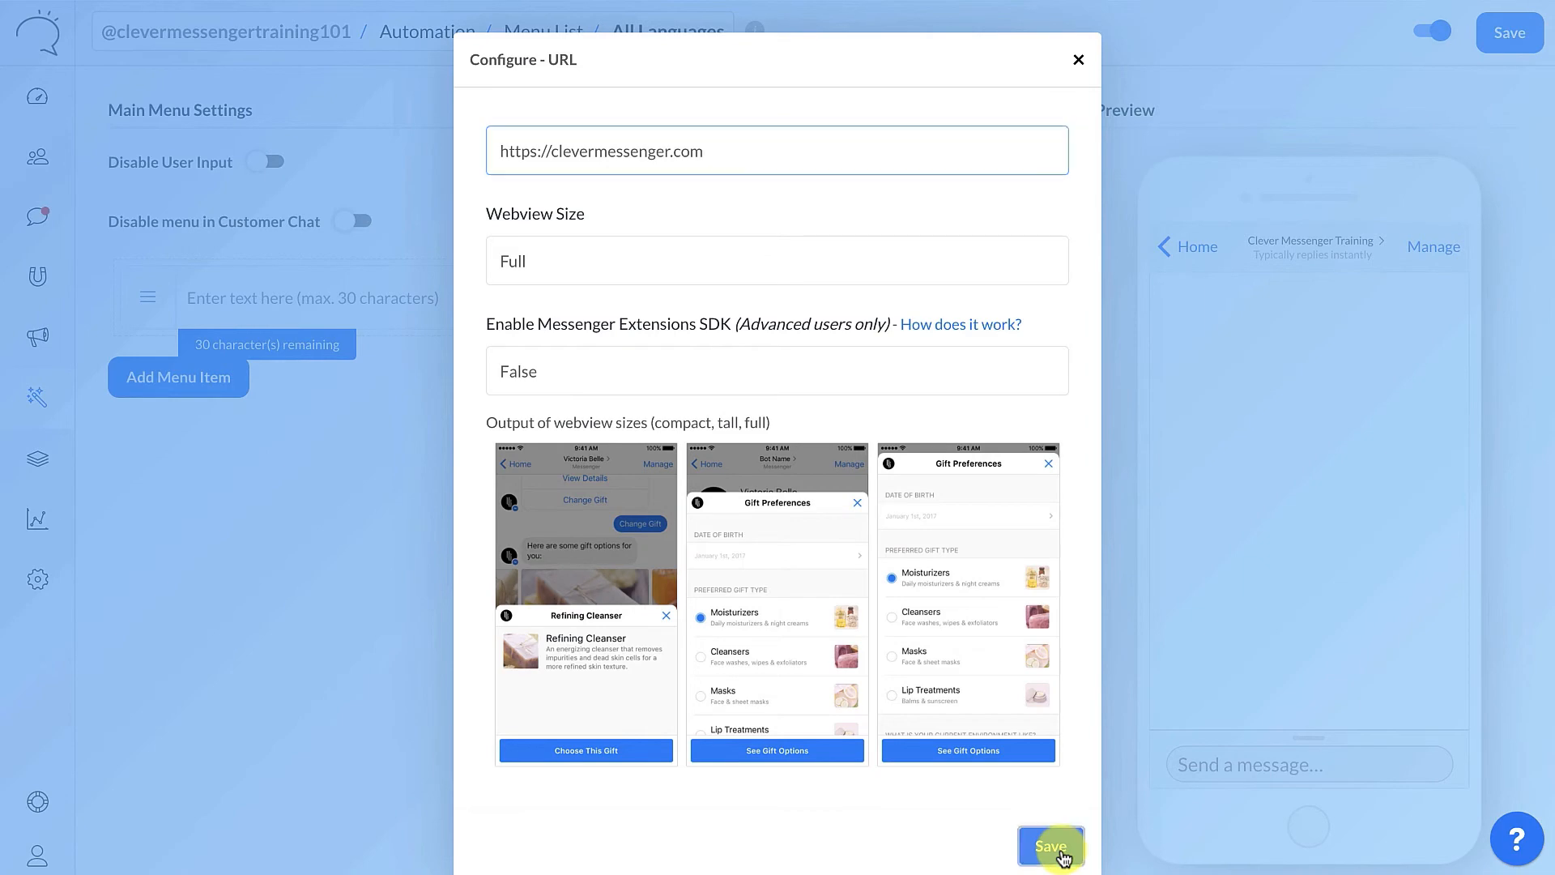
- Label the linked menu item "Powered by Clever Messenger"
left_click(347, 298)
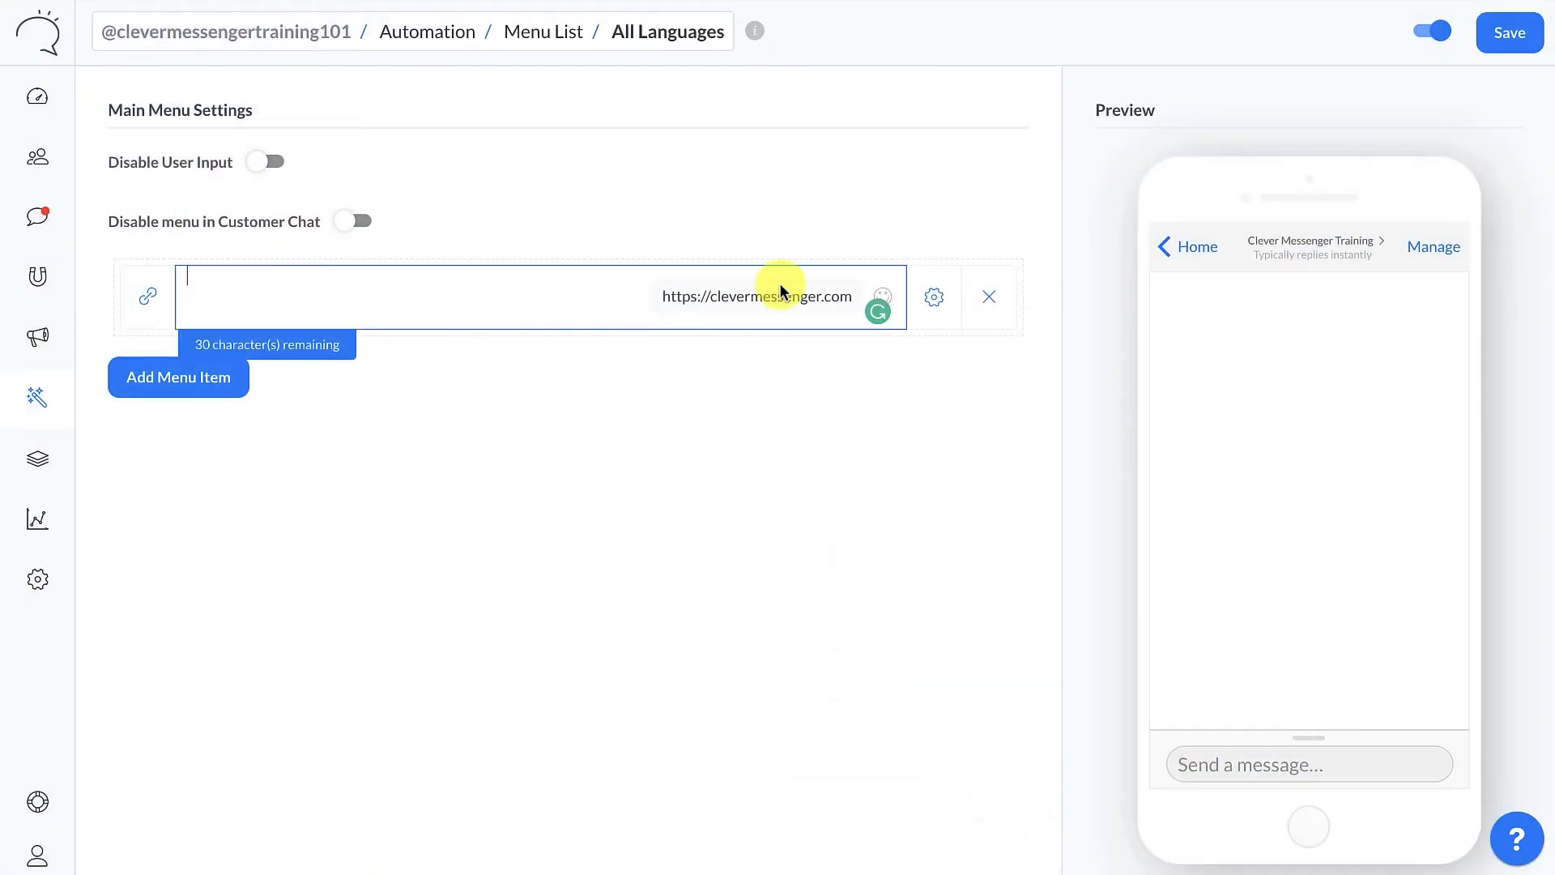
mouse_move(942, 284)
type("P")
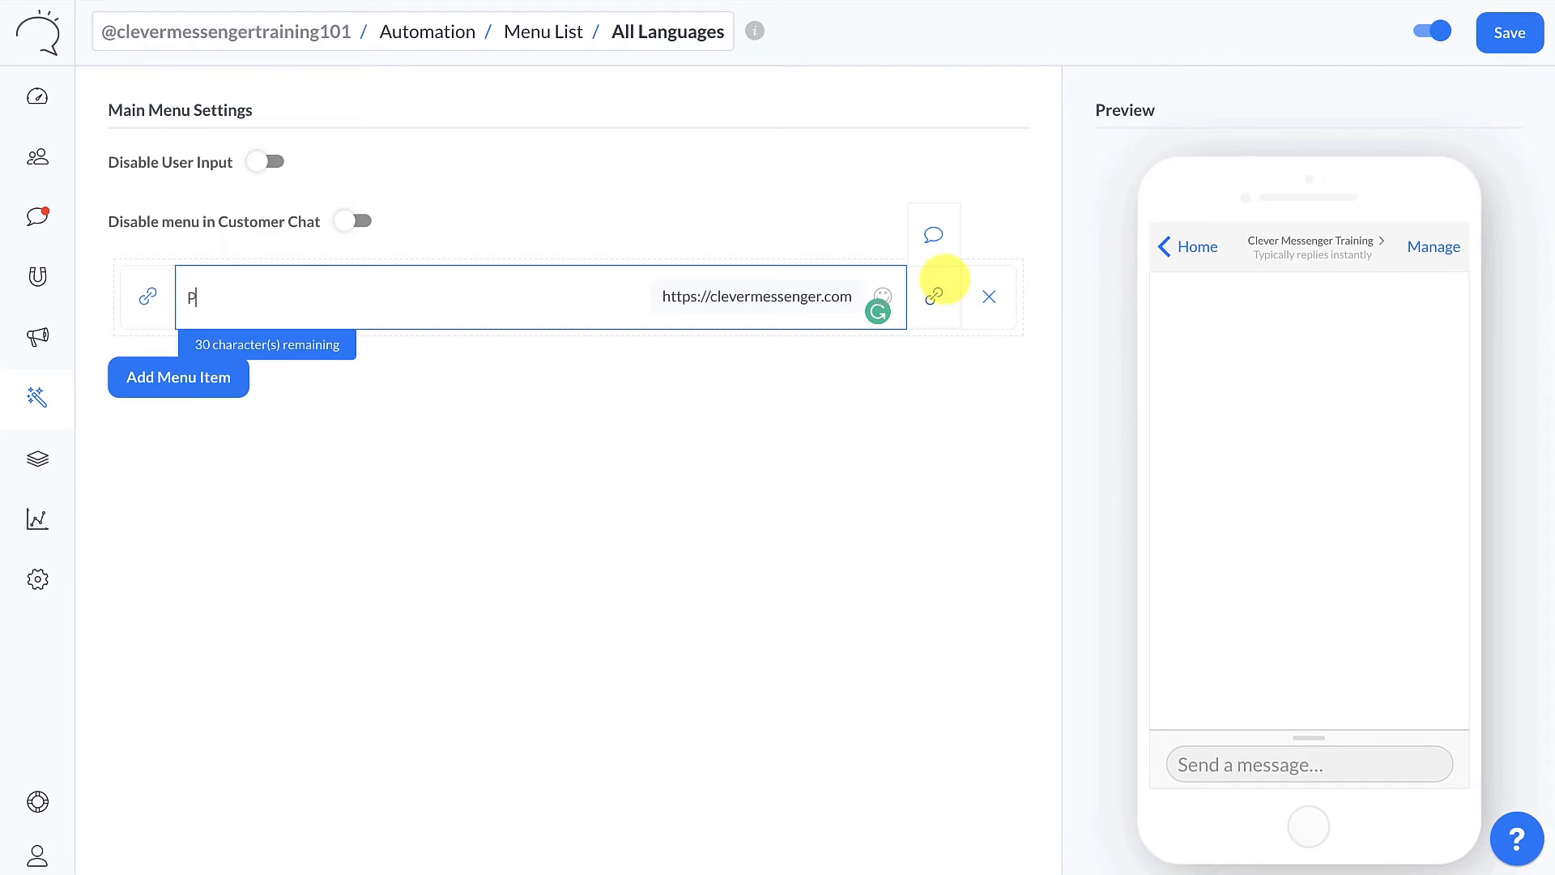
type("owered b")
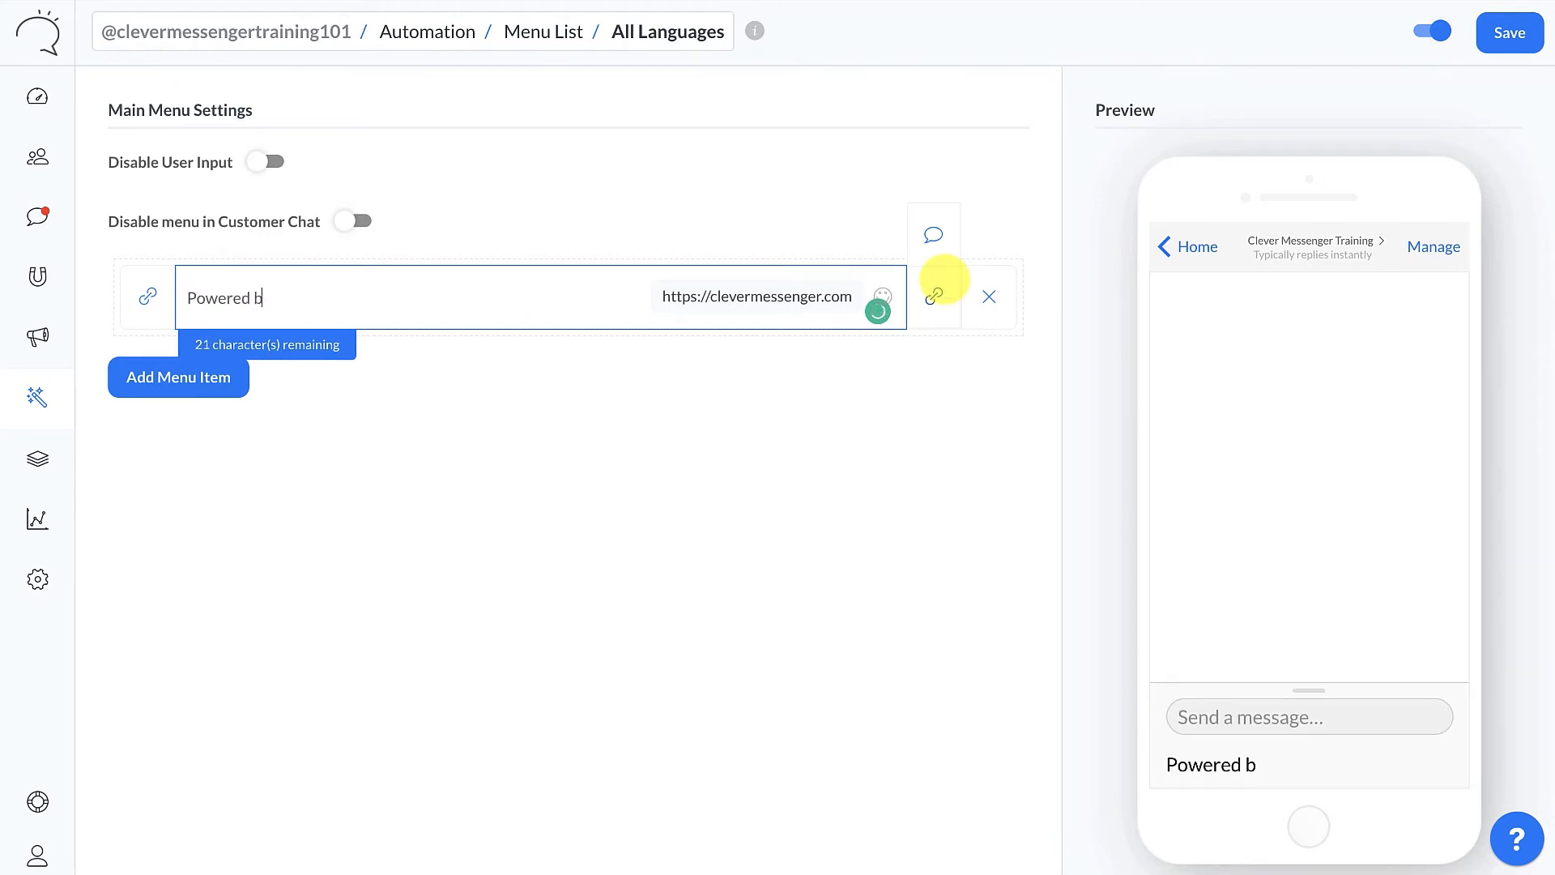
type("y Clever M")
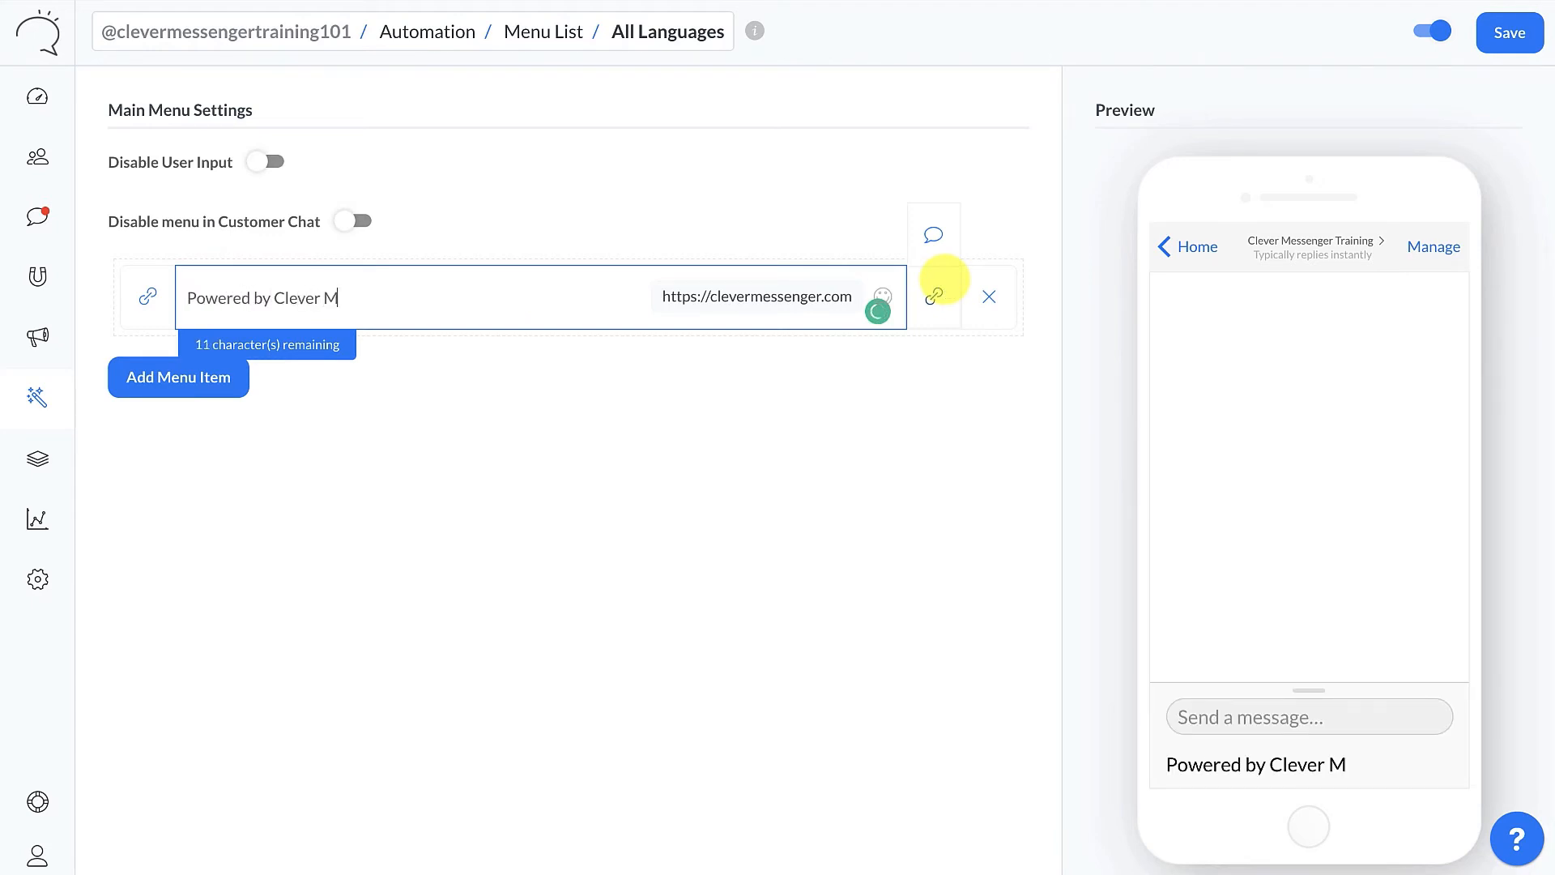
type("essenger")
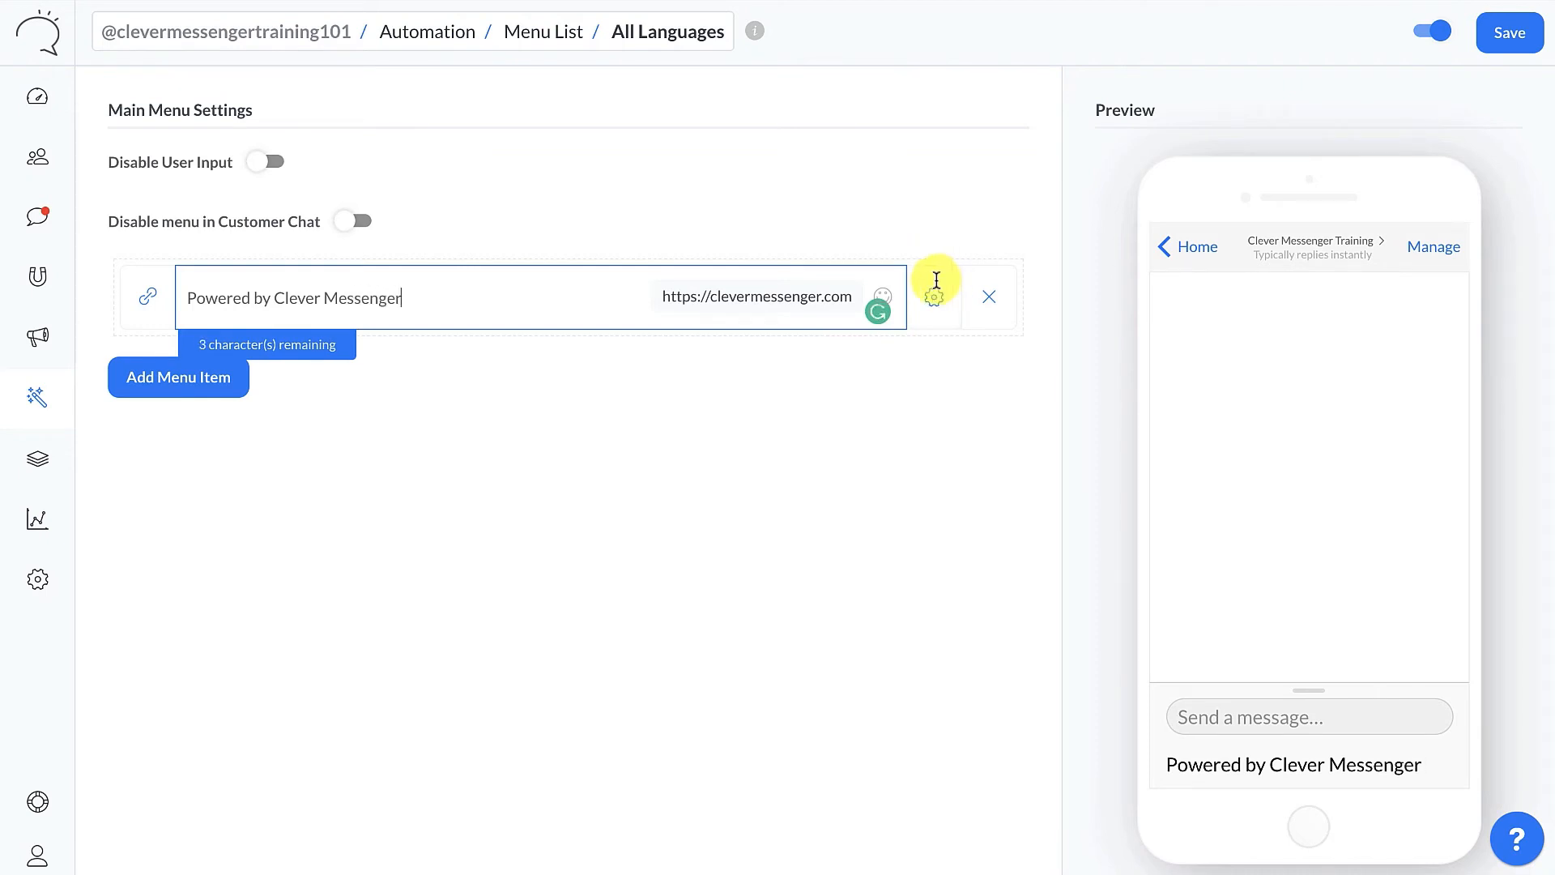
- Replace the word "Powered" in the menu item's label with a lightning bolt emoji
left_click_drag(254, 298, 189, 301)
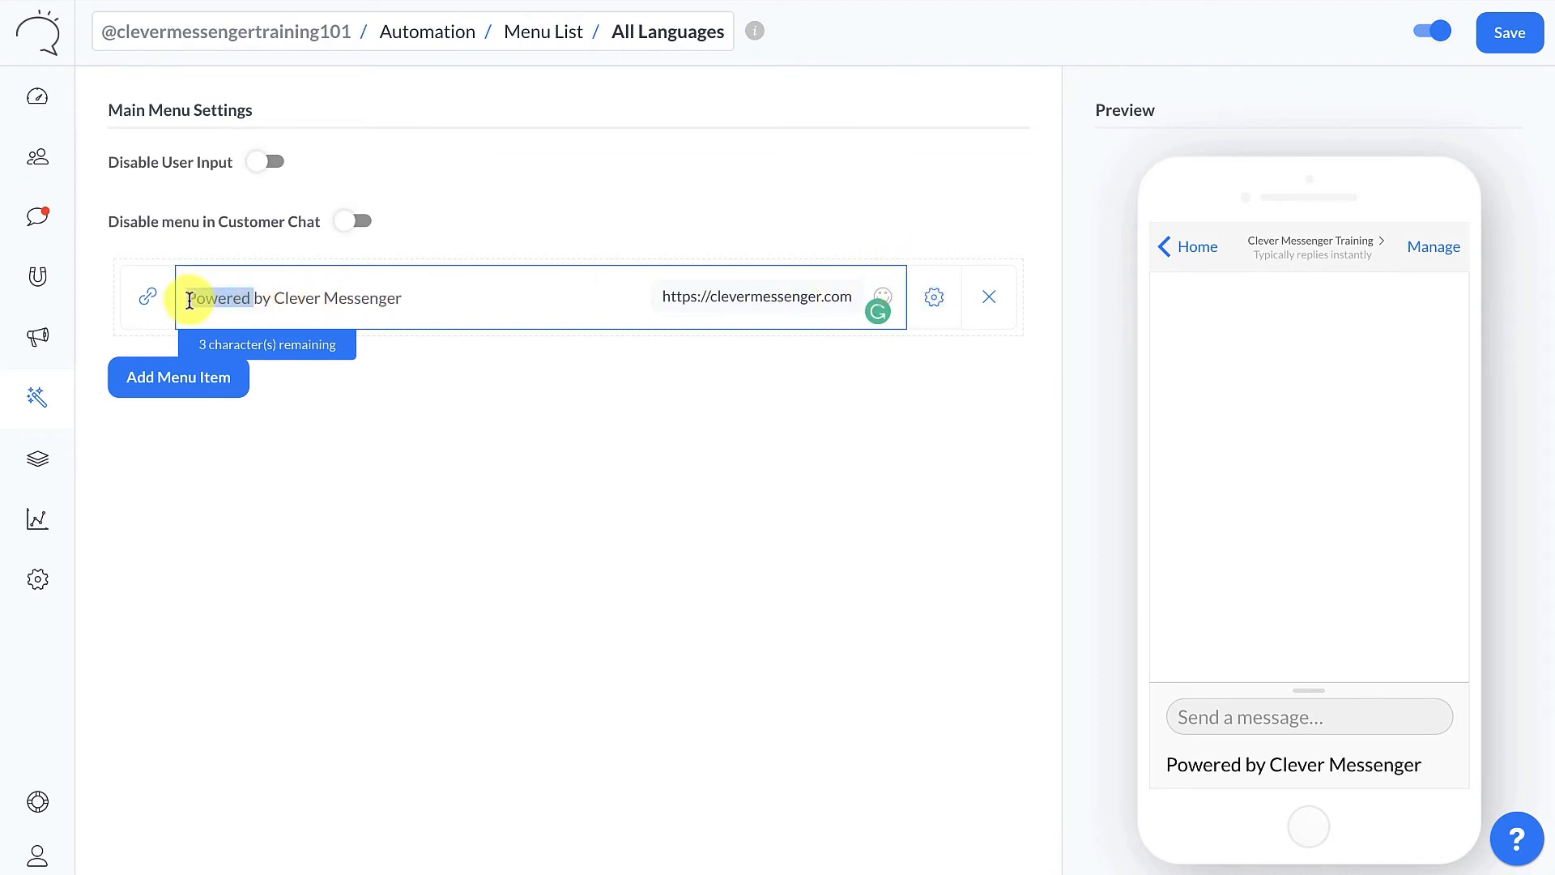
key("BackSpace")
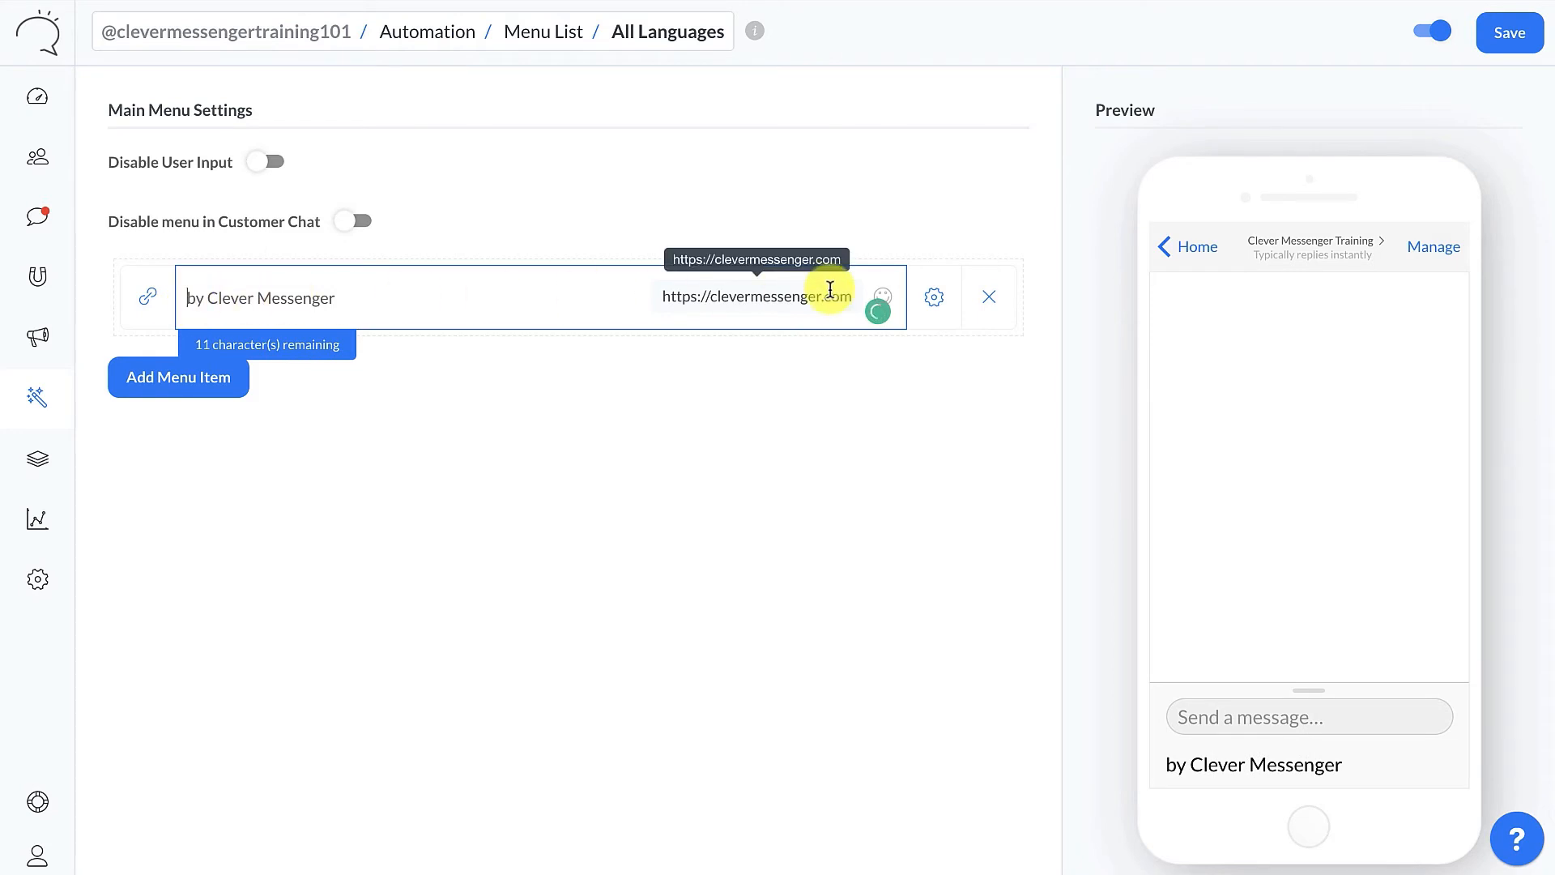
left_click(883, 296)
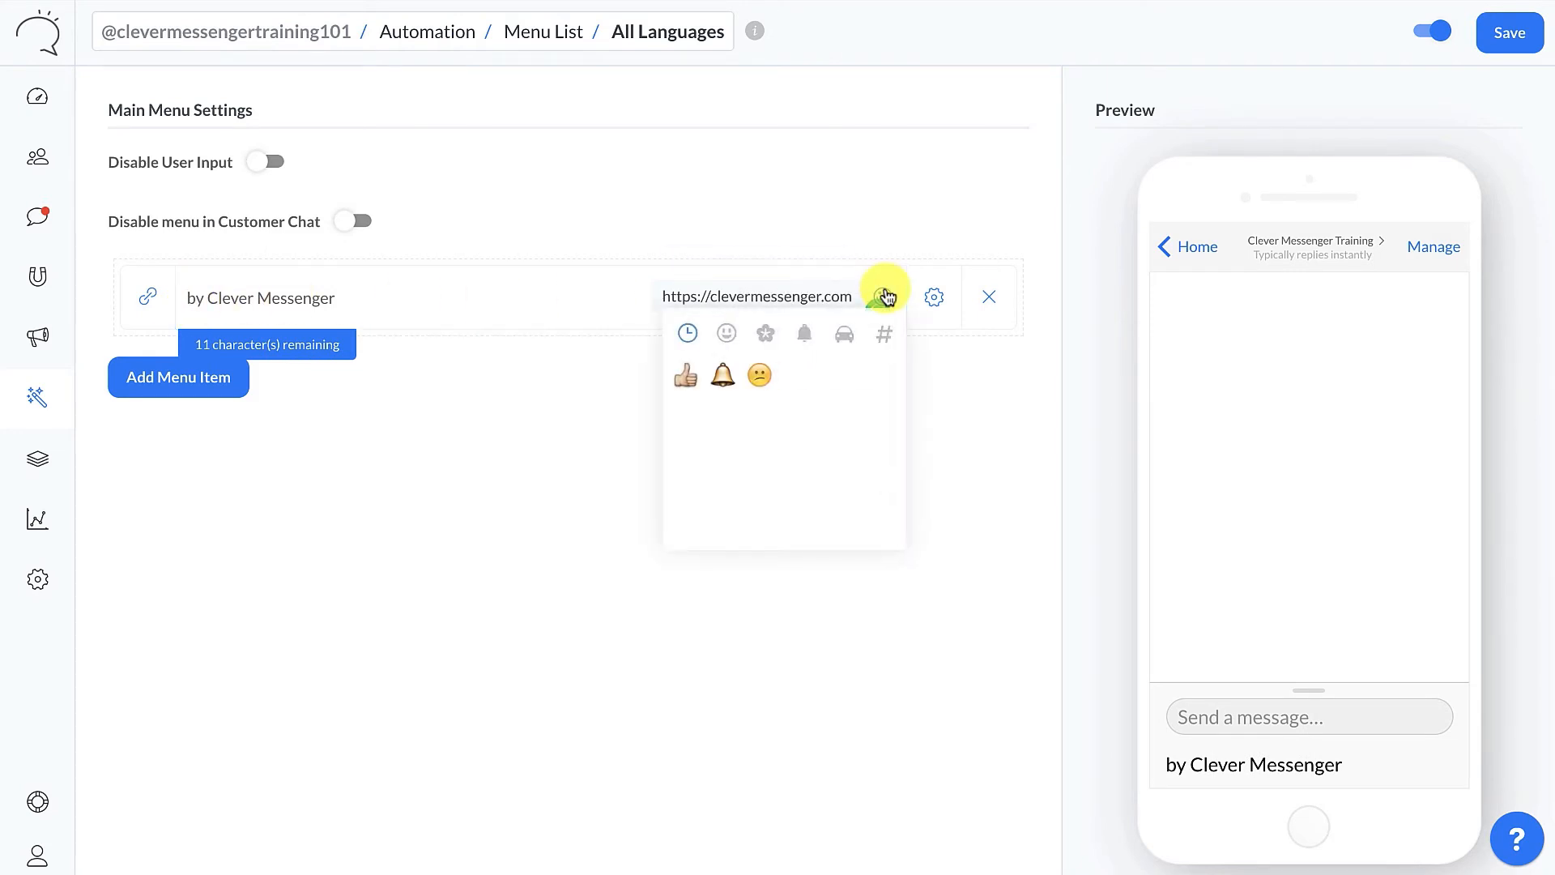
left_click(725, 334)
left_click(761, 334)
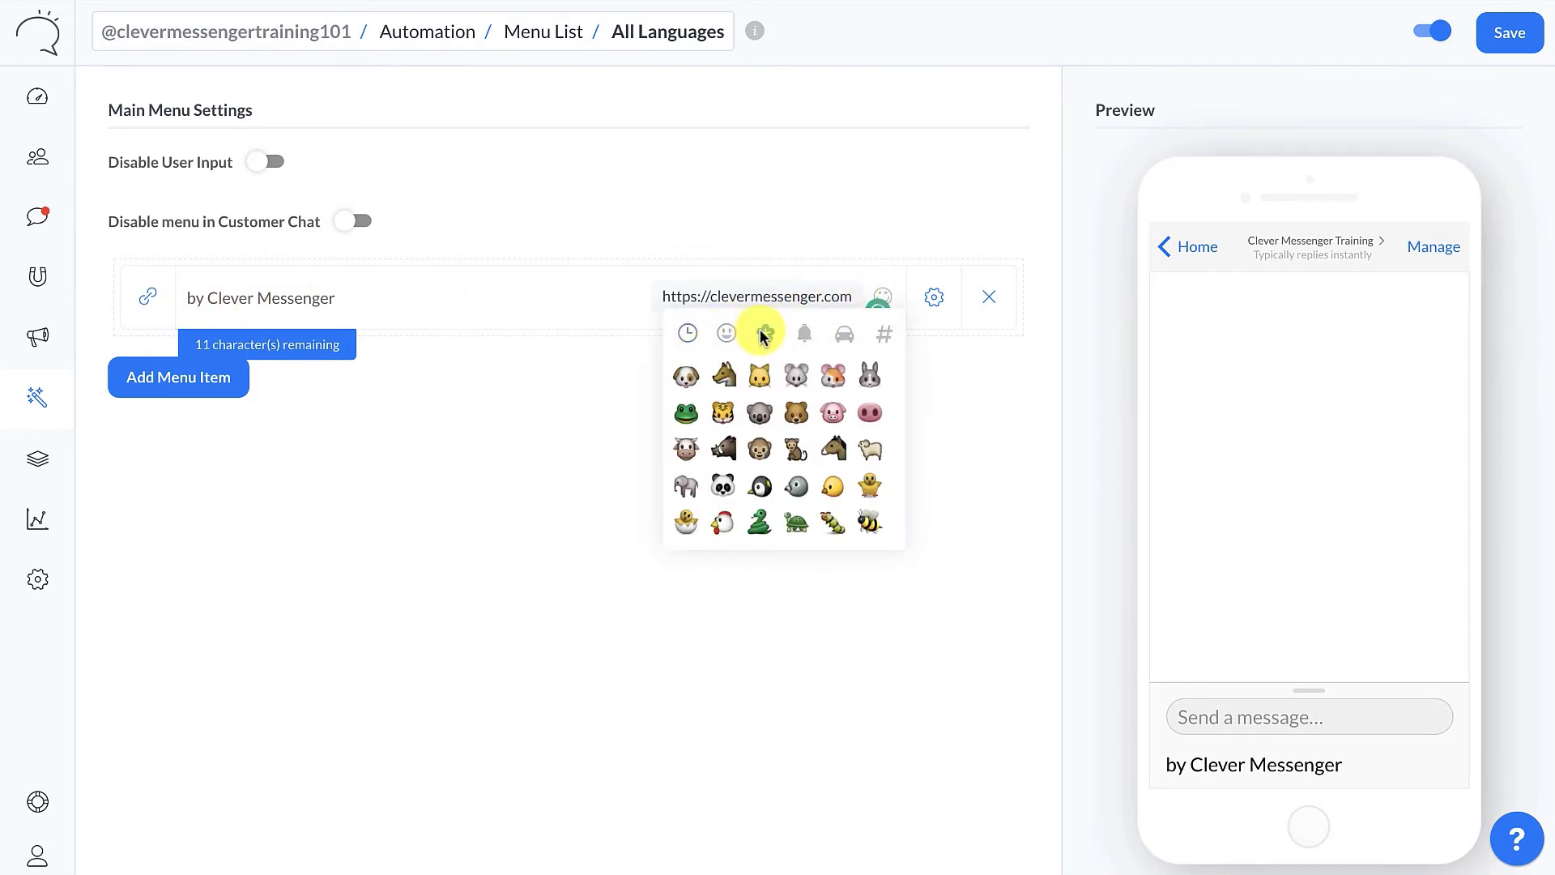
left_click(803, 333)
scroll(834, 381, "down", 5)
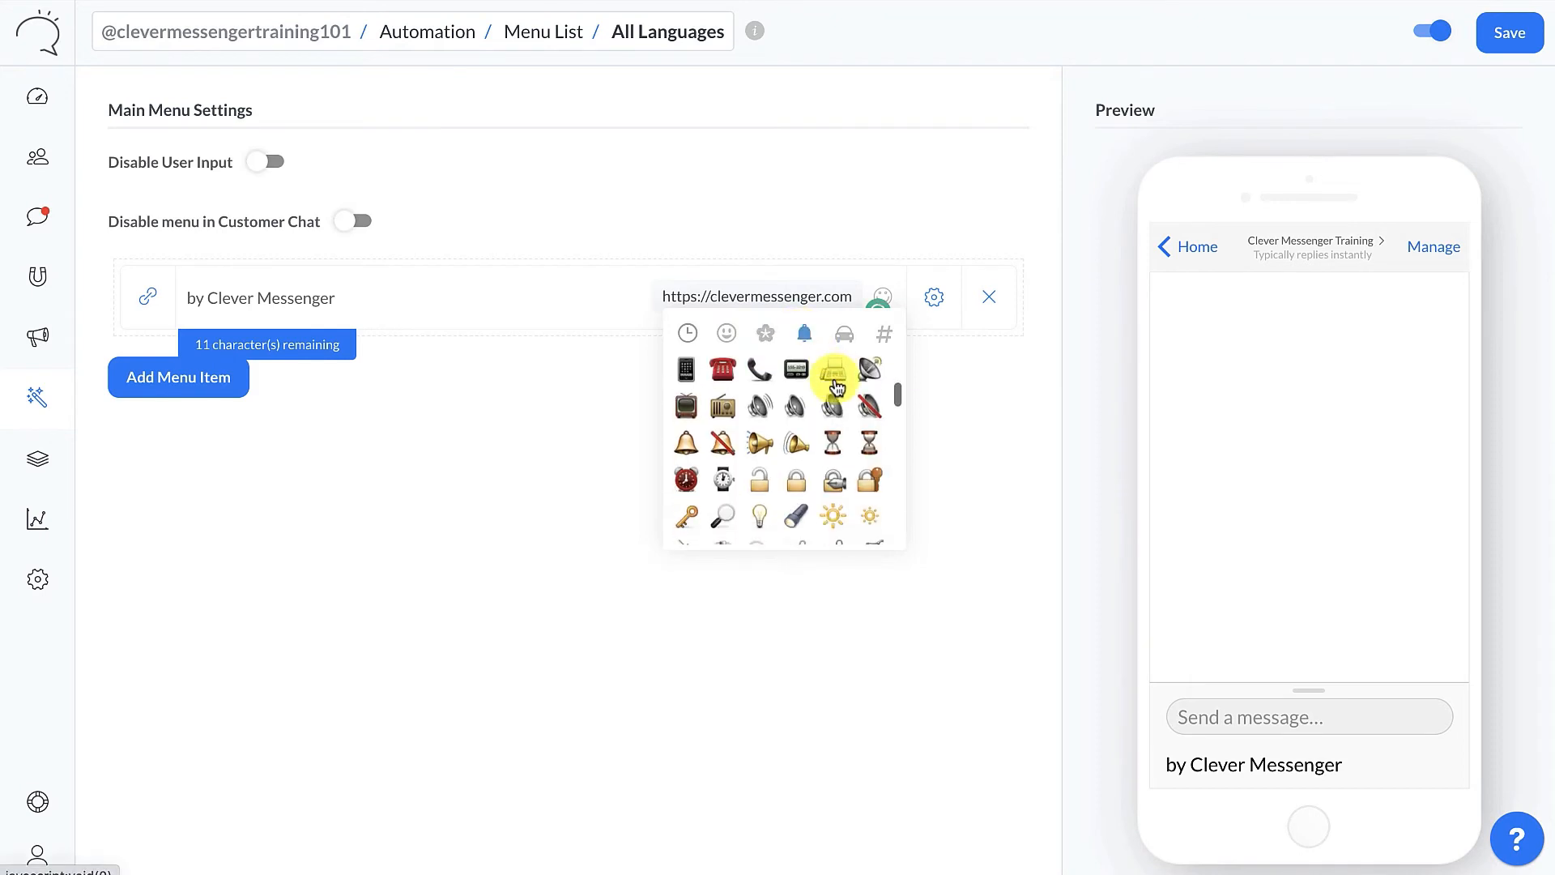
scroll(836, 387, "up", 5)
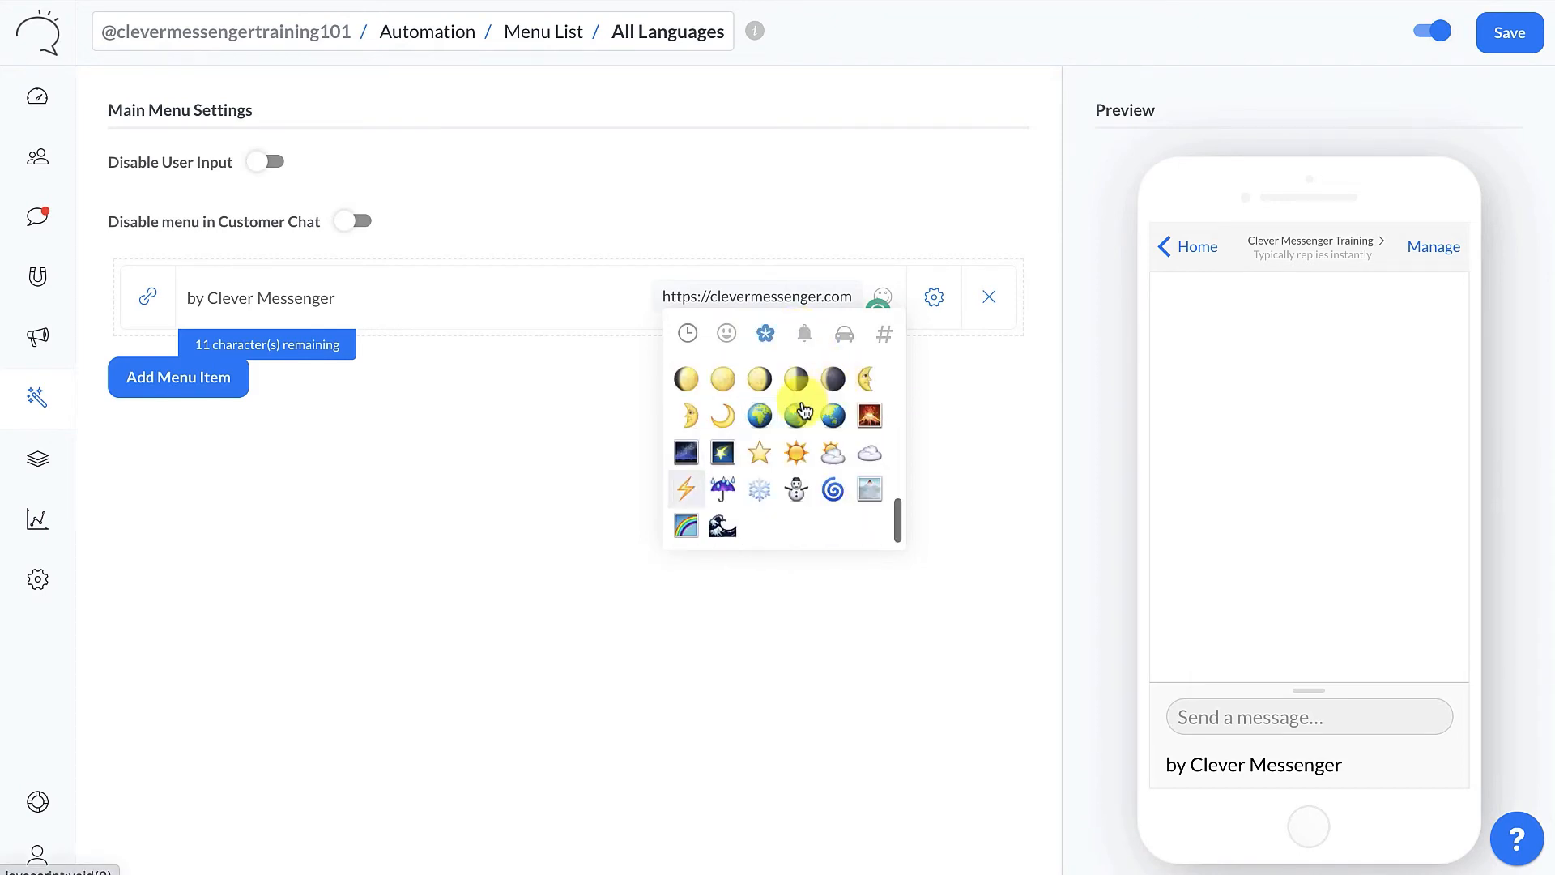
left_click(687, 490)
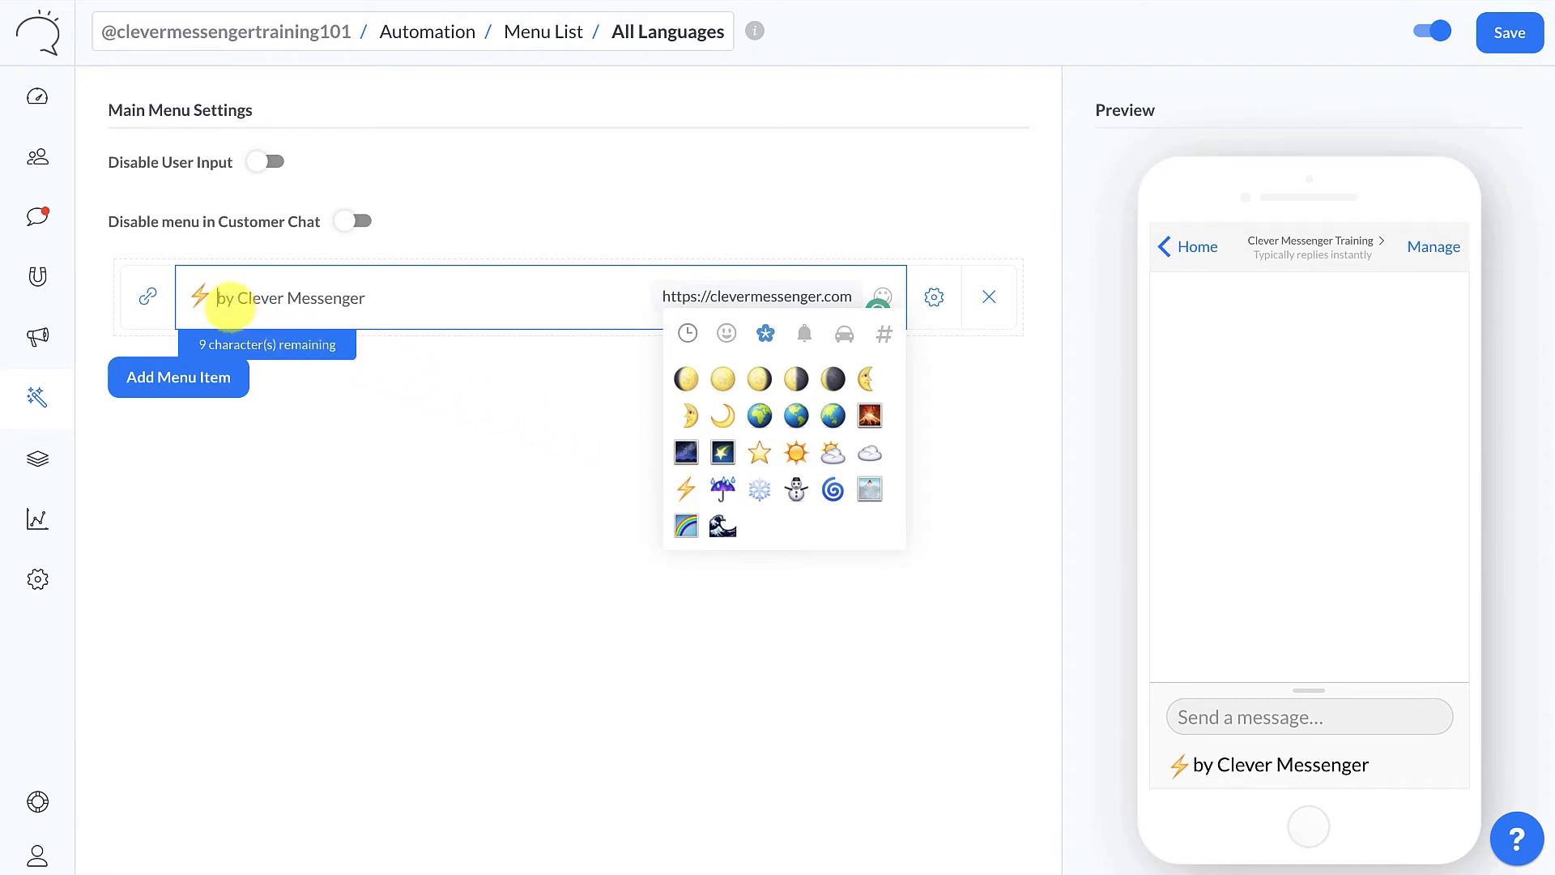
left_click(517, 444)
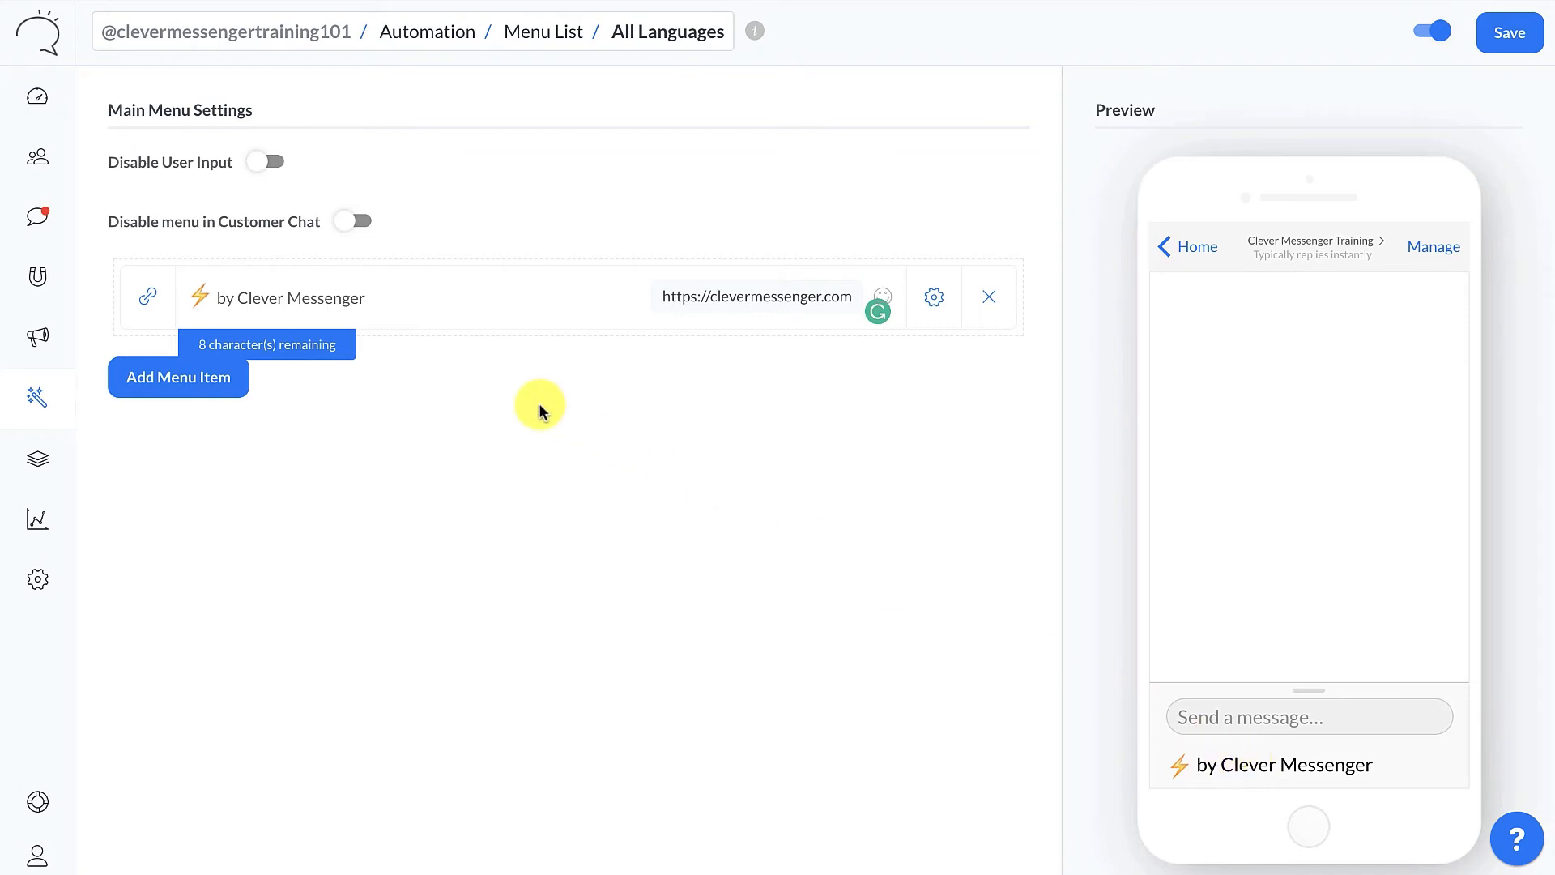
- Add a second menu item labelled "Start Over"
left_click(166, 387)
left_click(312, 384)
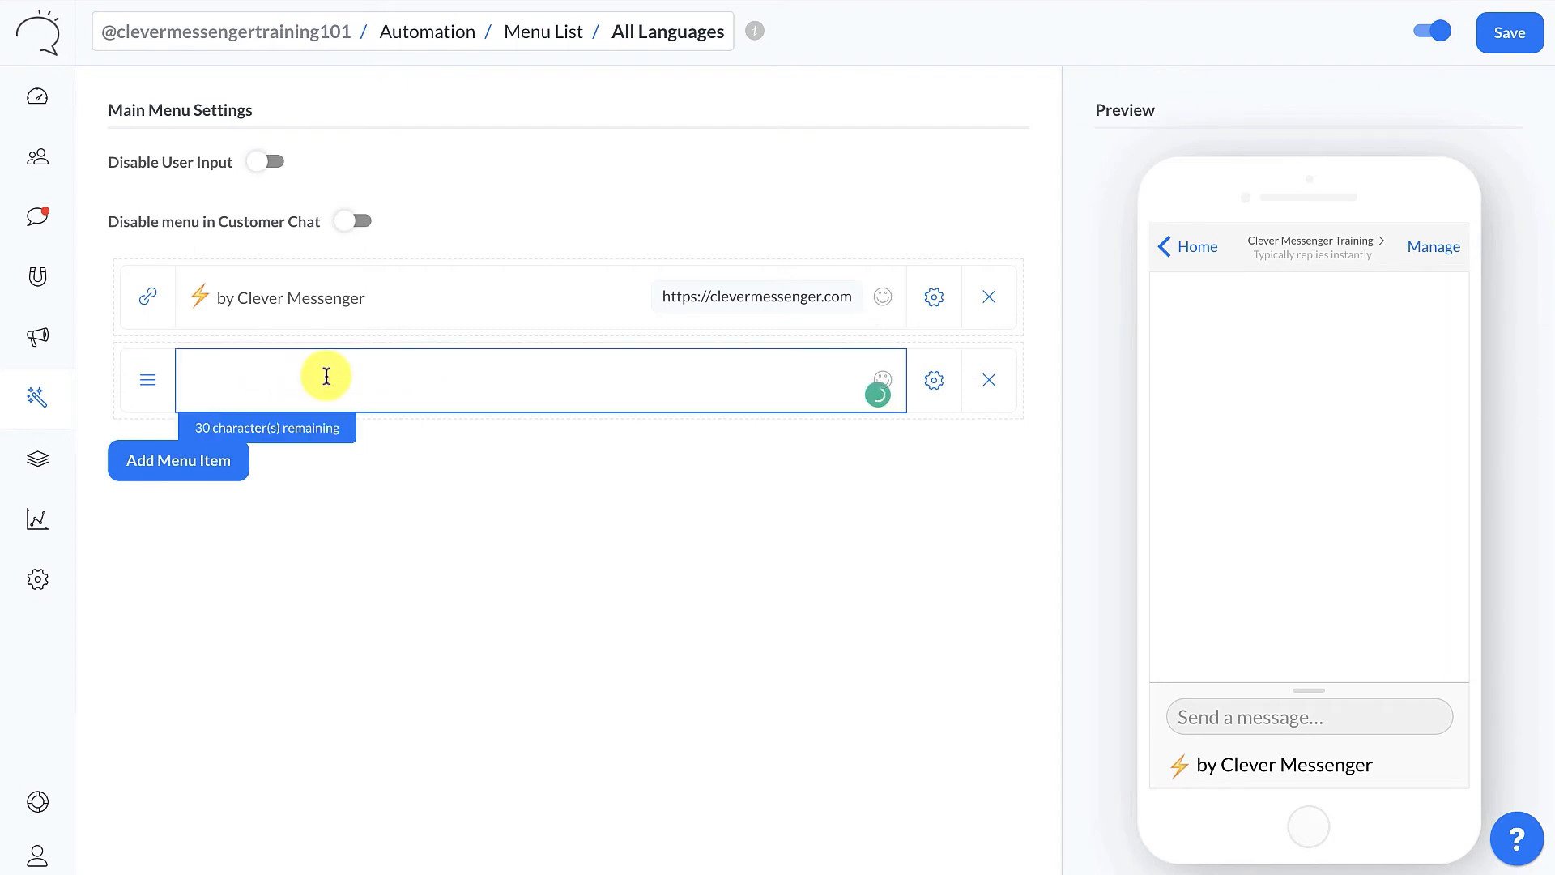
type("S")
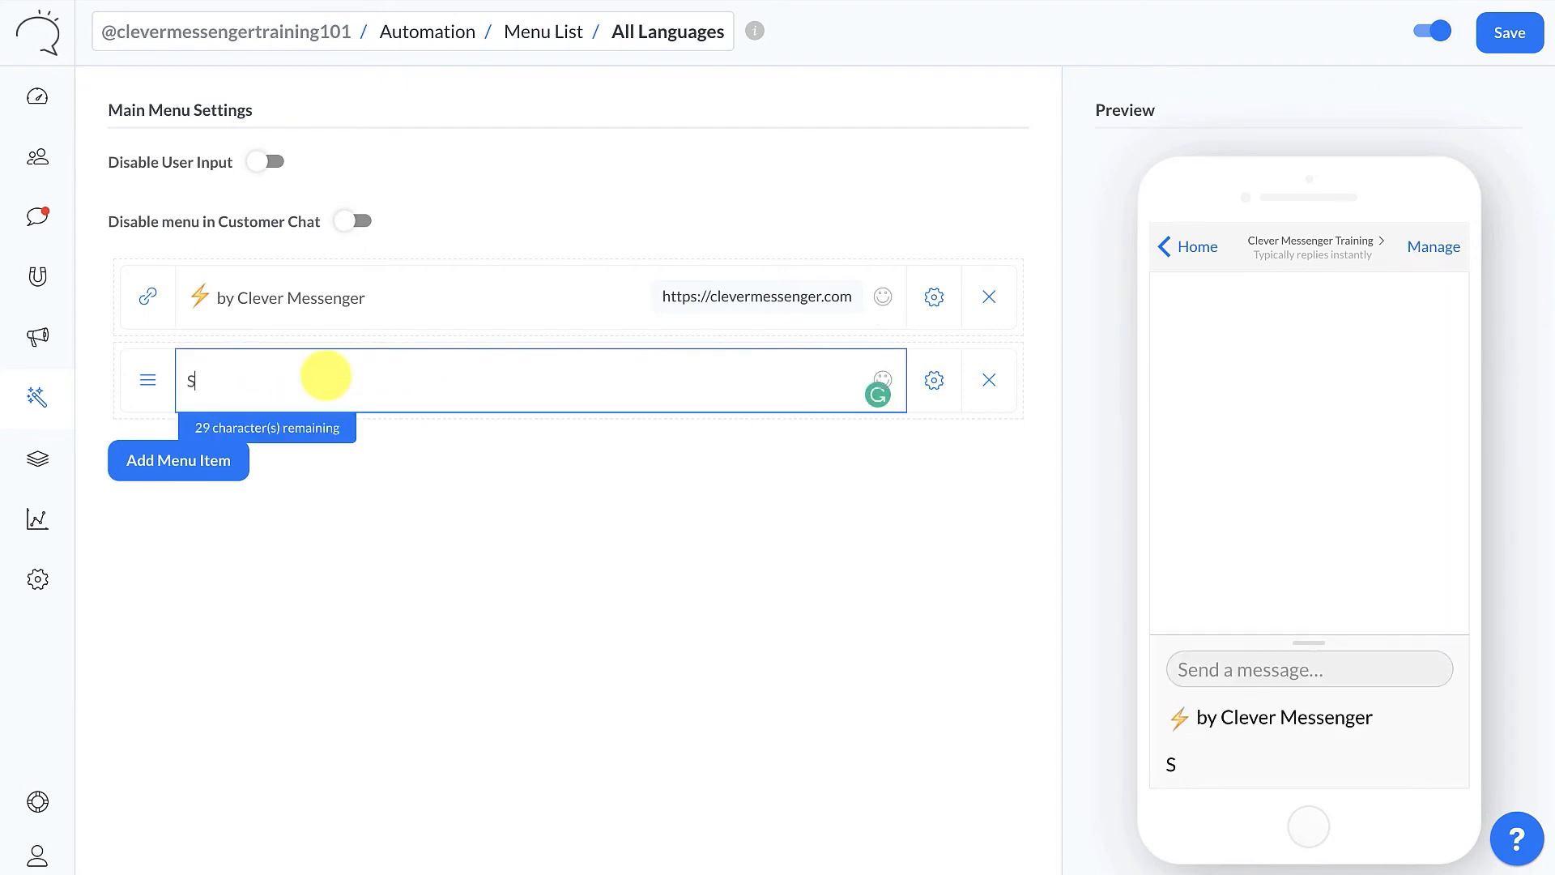
type("tart Over§")
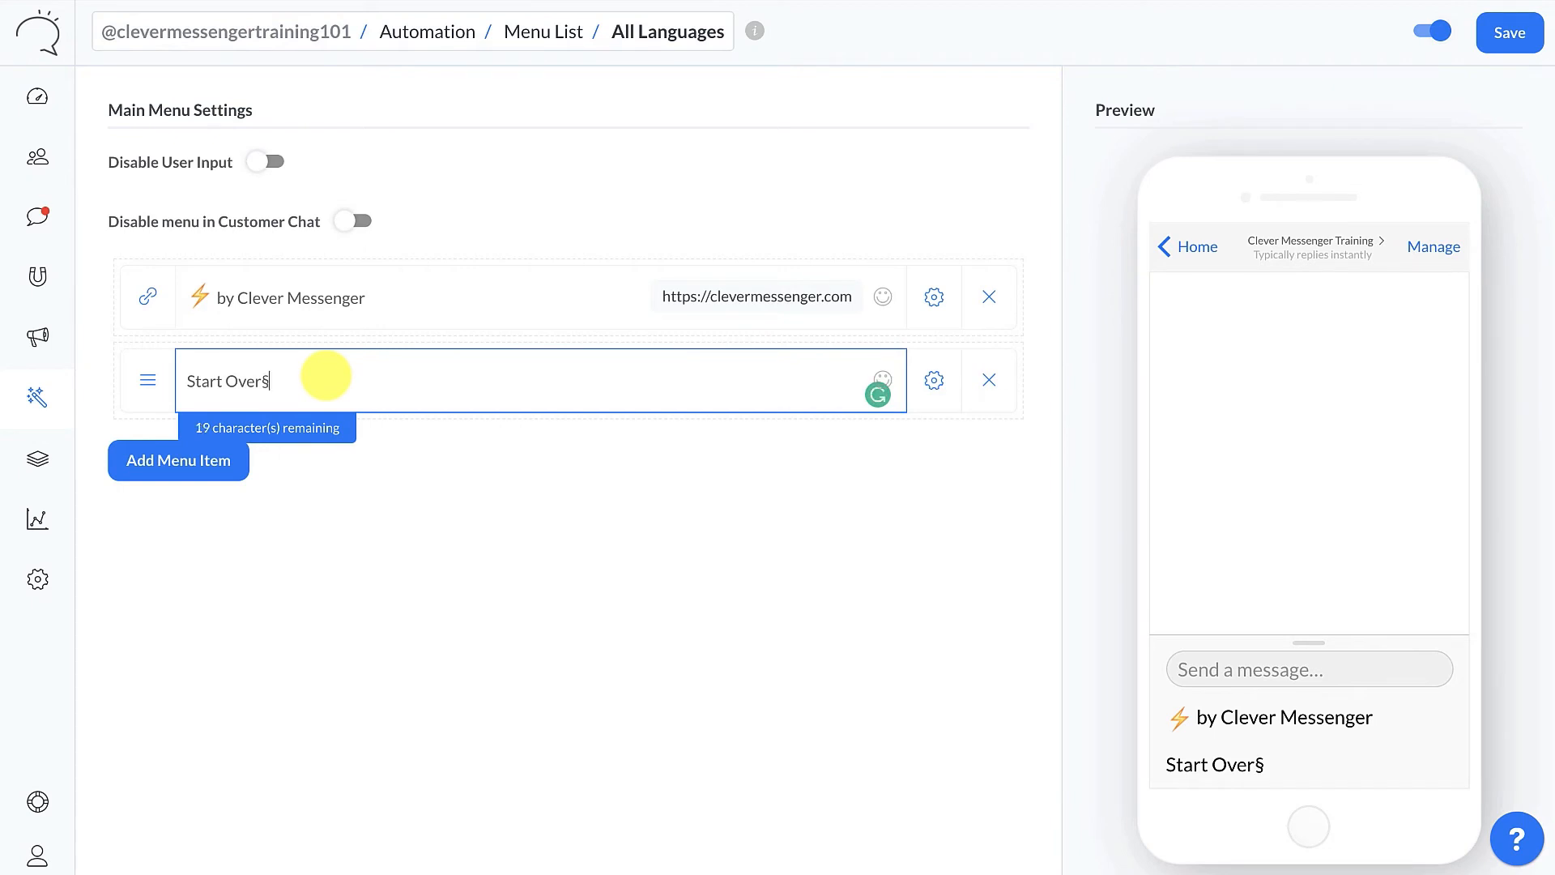
key("BackSpace")
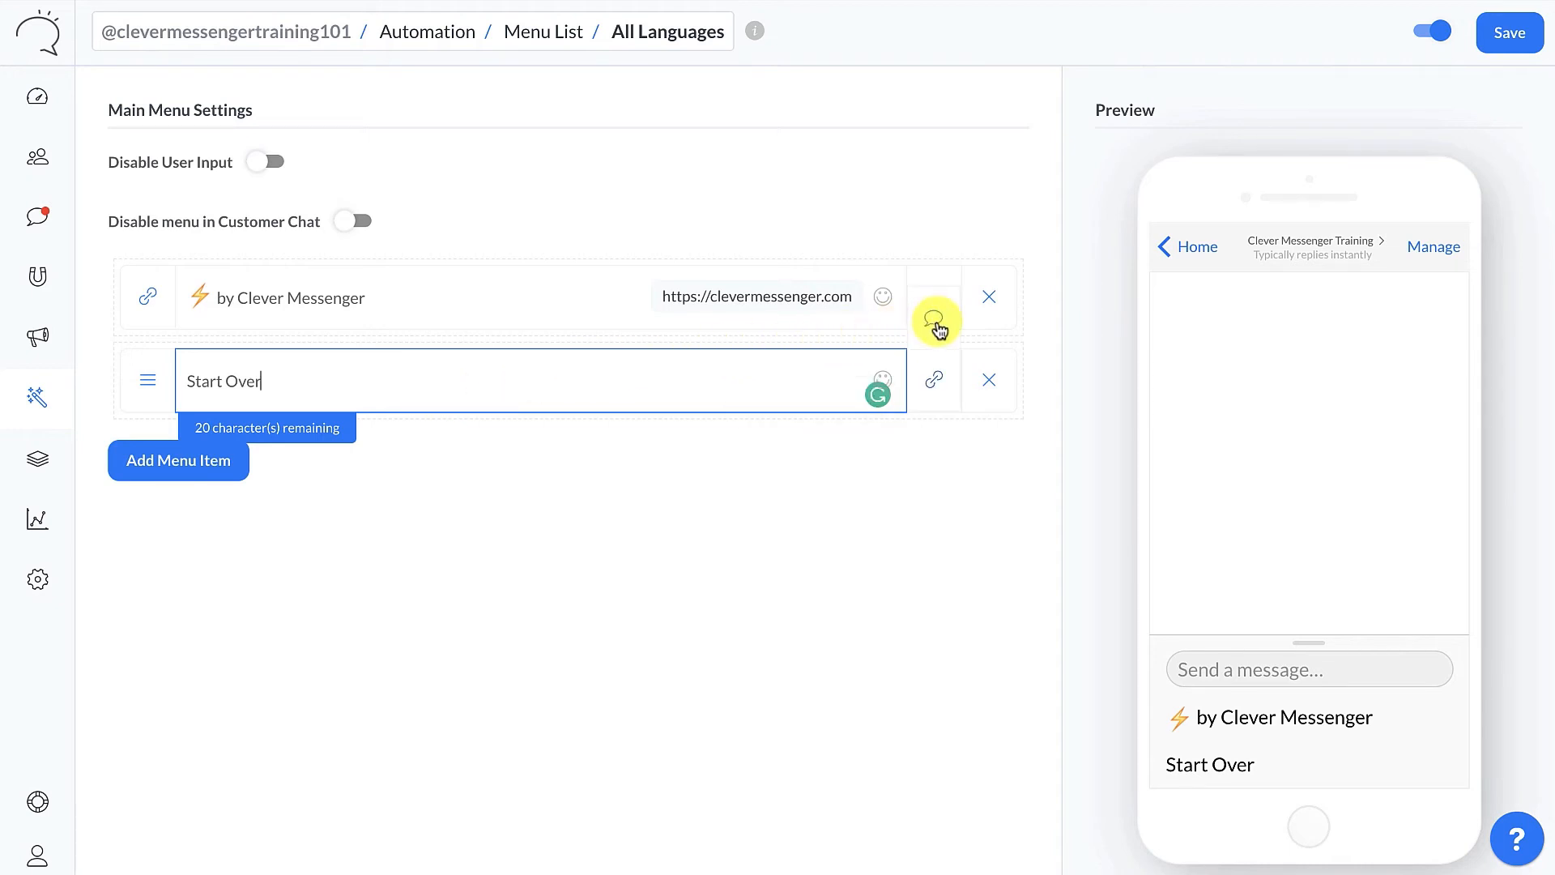
- Set the Start Over menu item to trigger the flow "Welcome Message Training" and save the selection
left_click(936, 323)
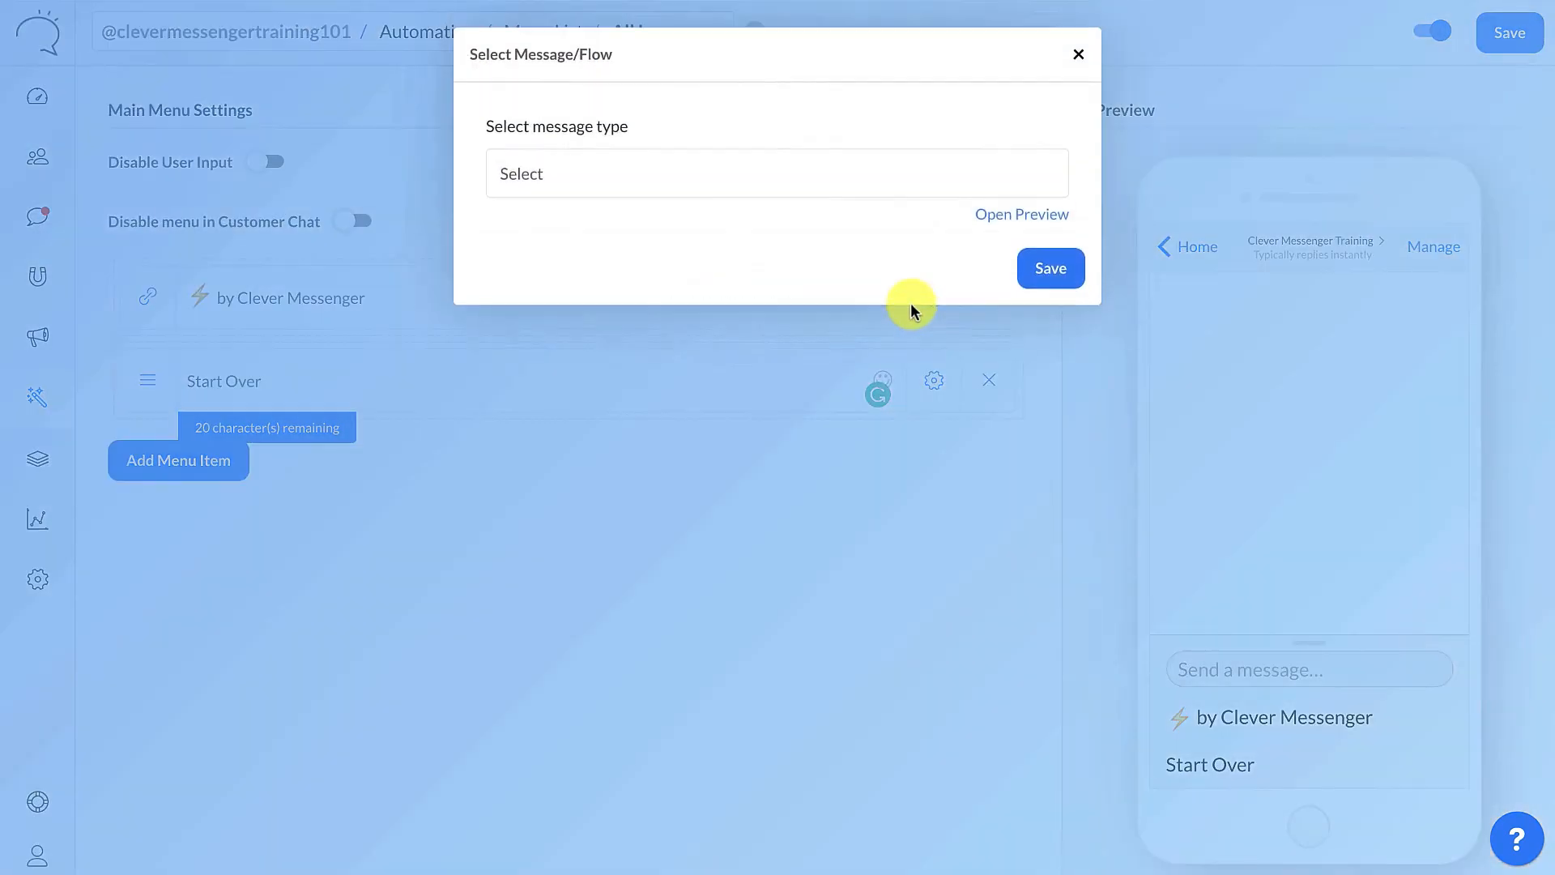
left_click(729, 183)
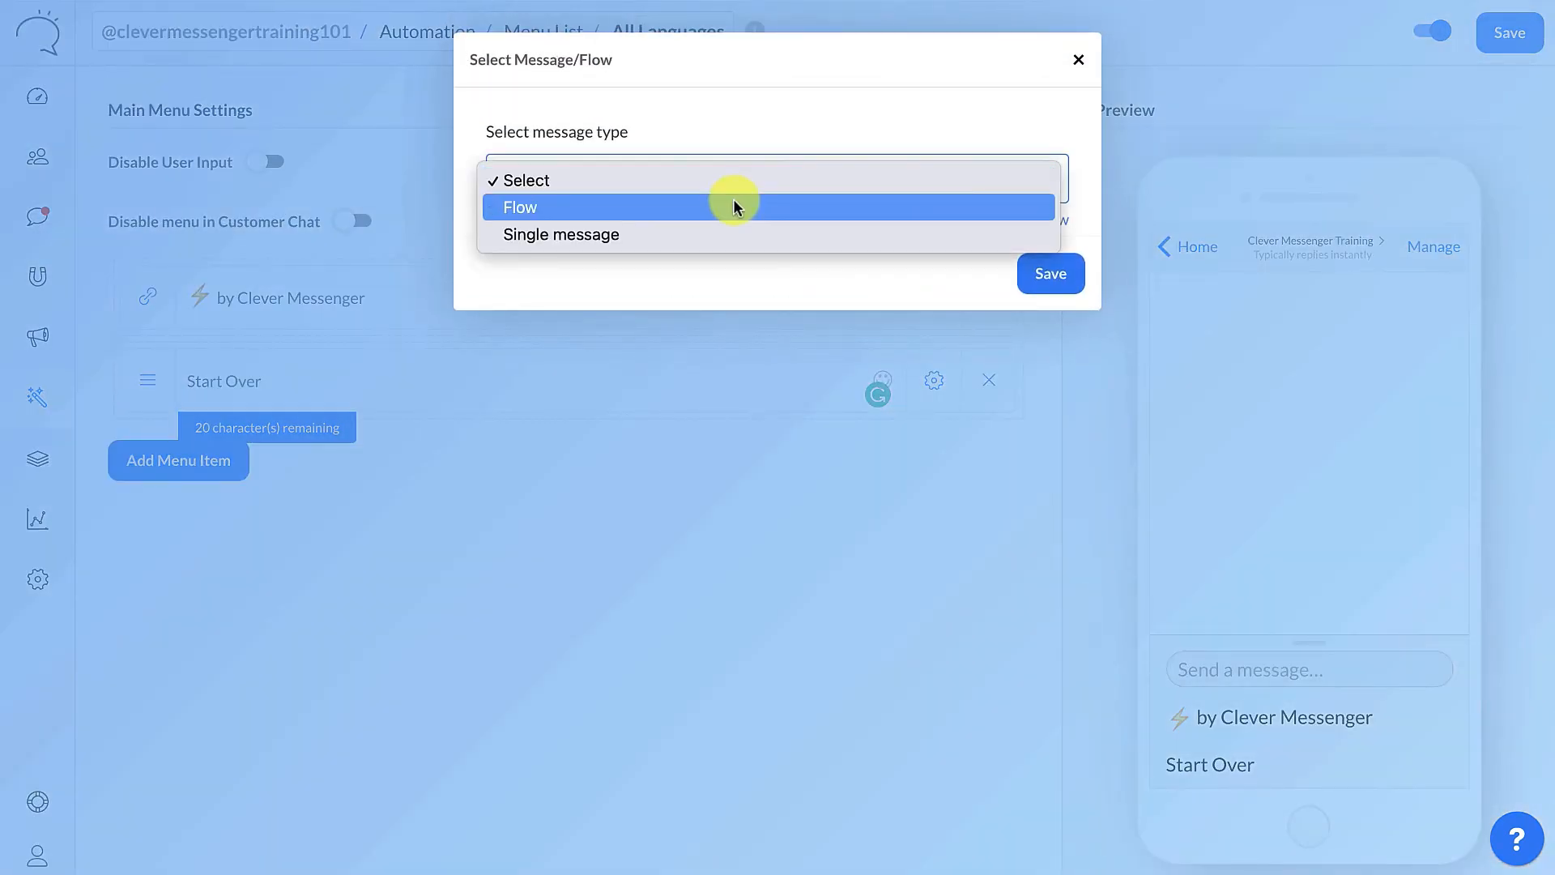
left_click(735, 207)
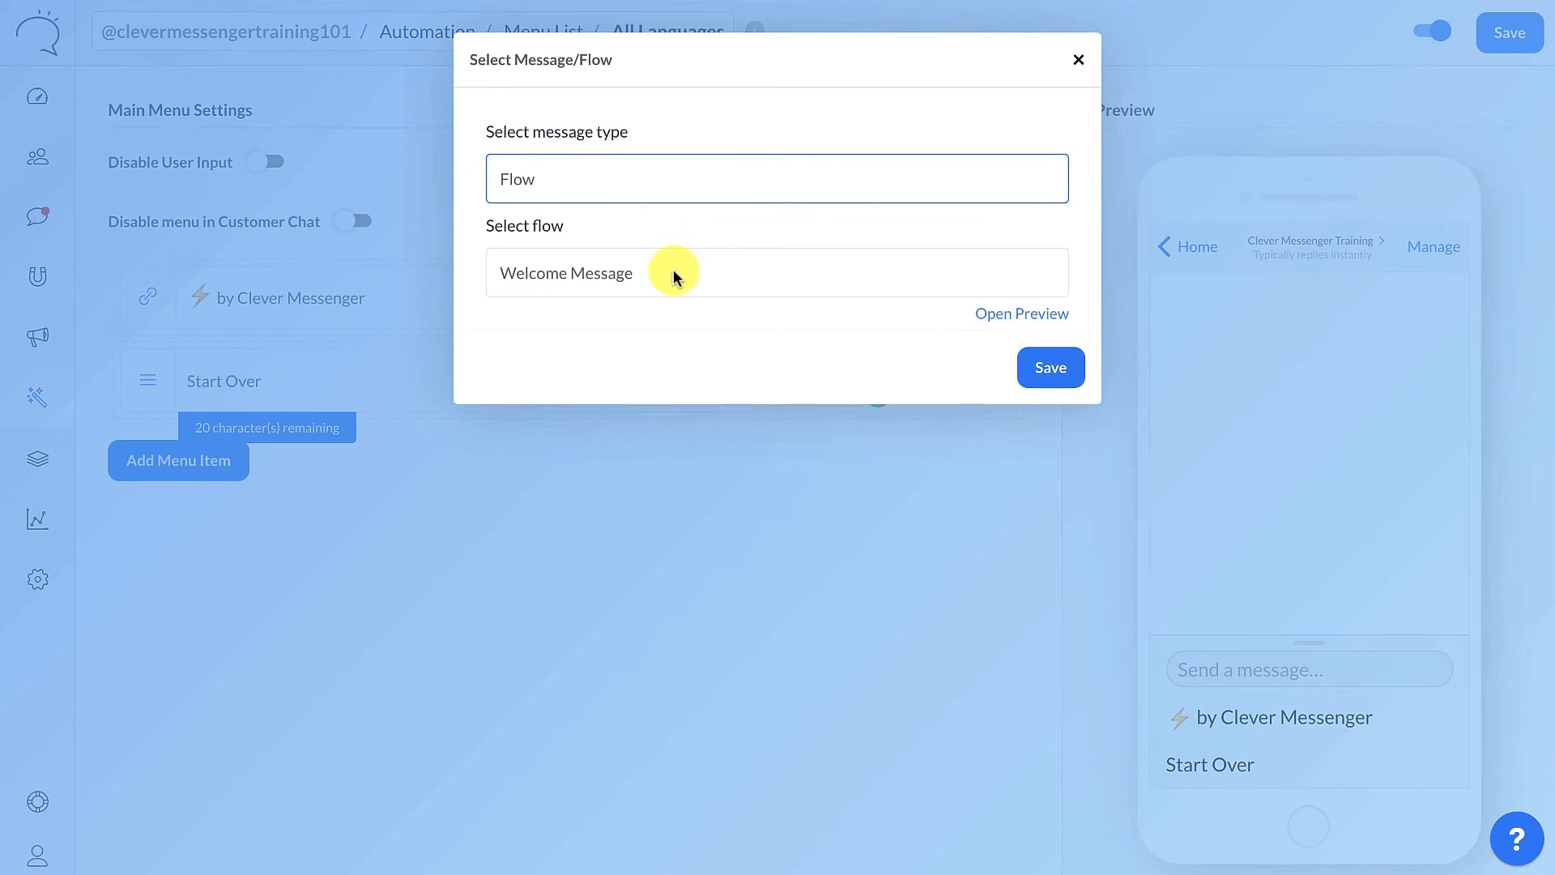
left_click(673, 274)
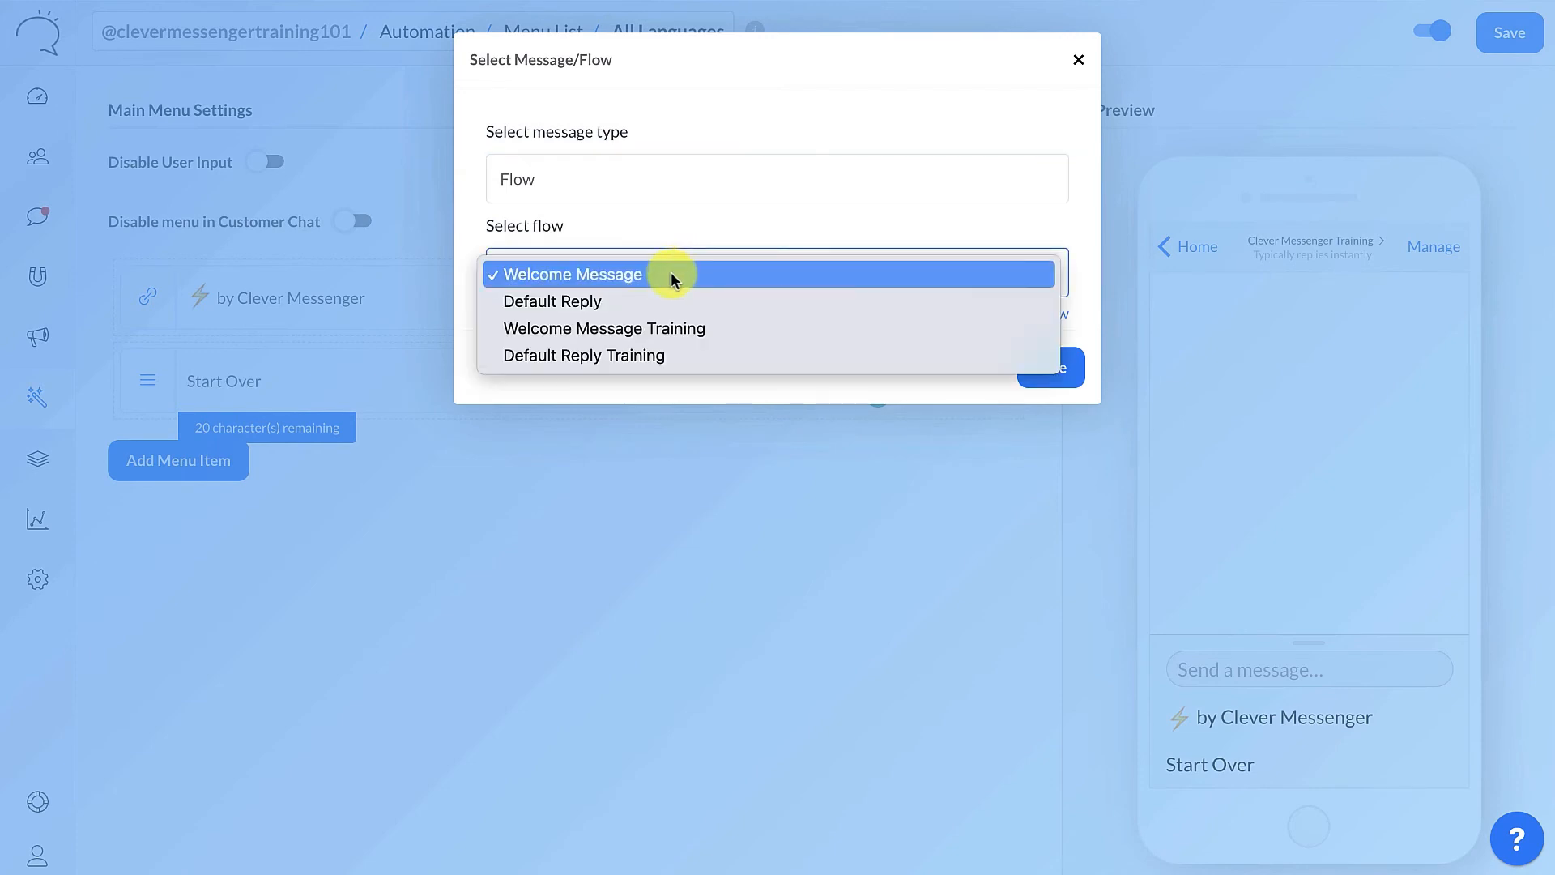
left_click(619, 336)
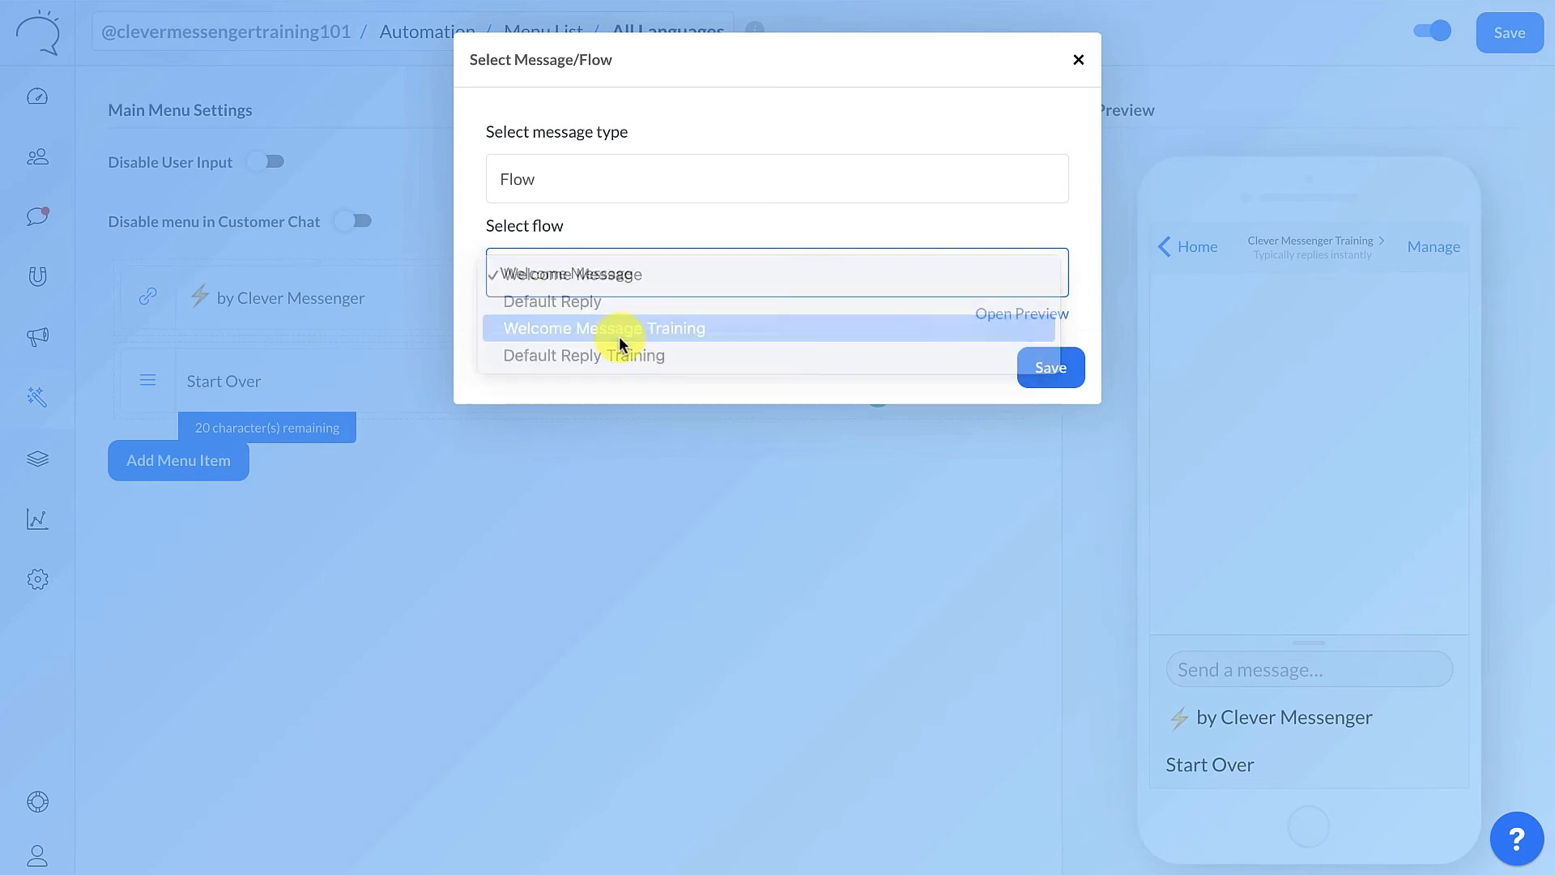
left_click(1048, 370)
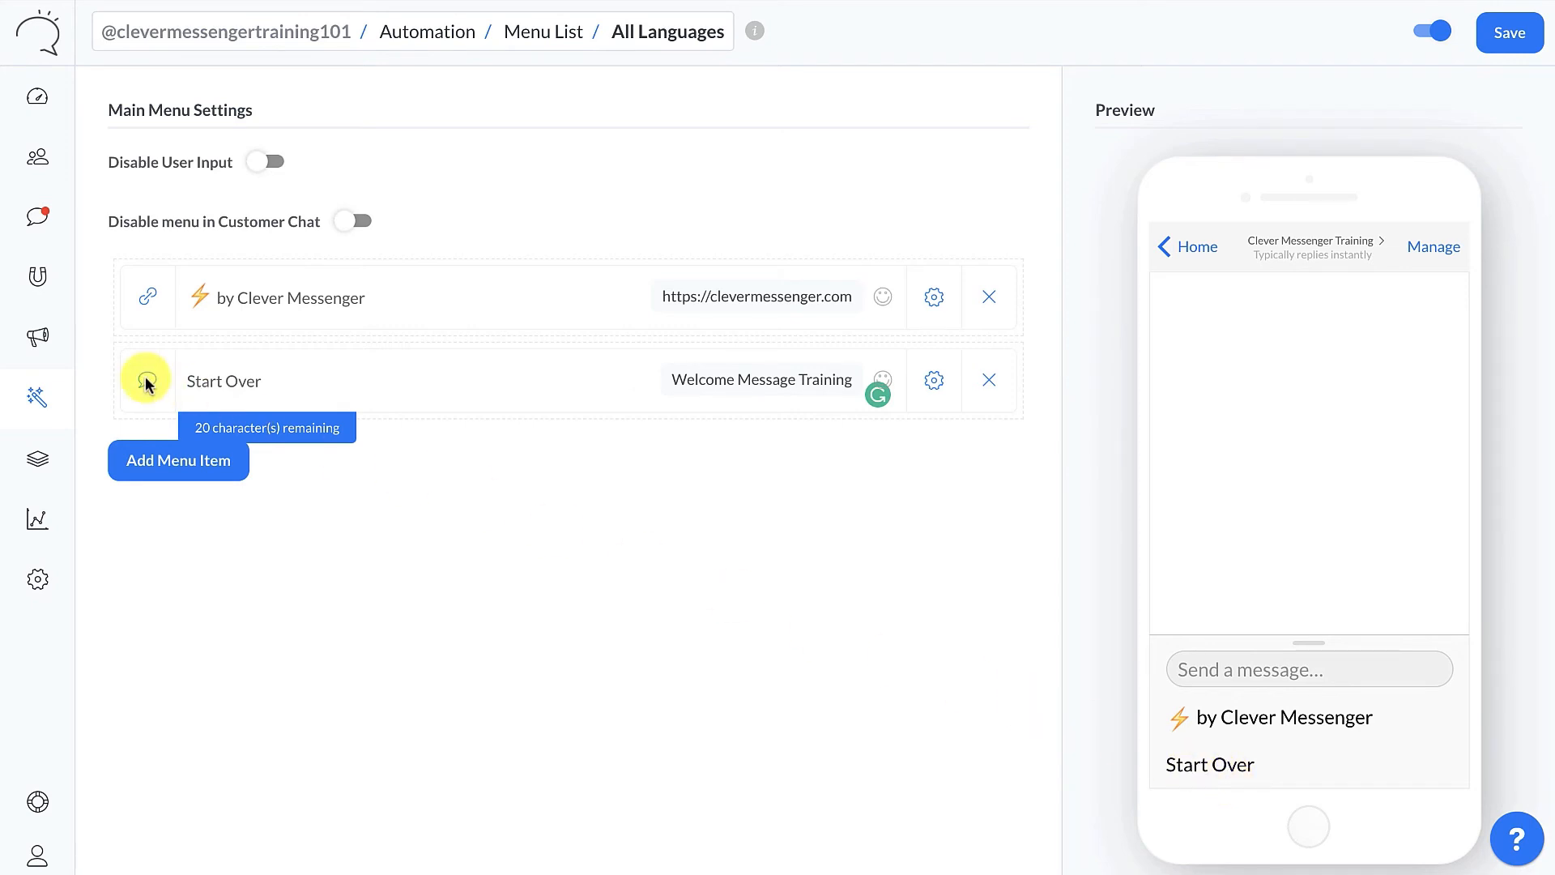
- Move the Start Over item above the "by Clever Messenger" item and save the main menu
left_click_drag(146, 384, 115, 250)
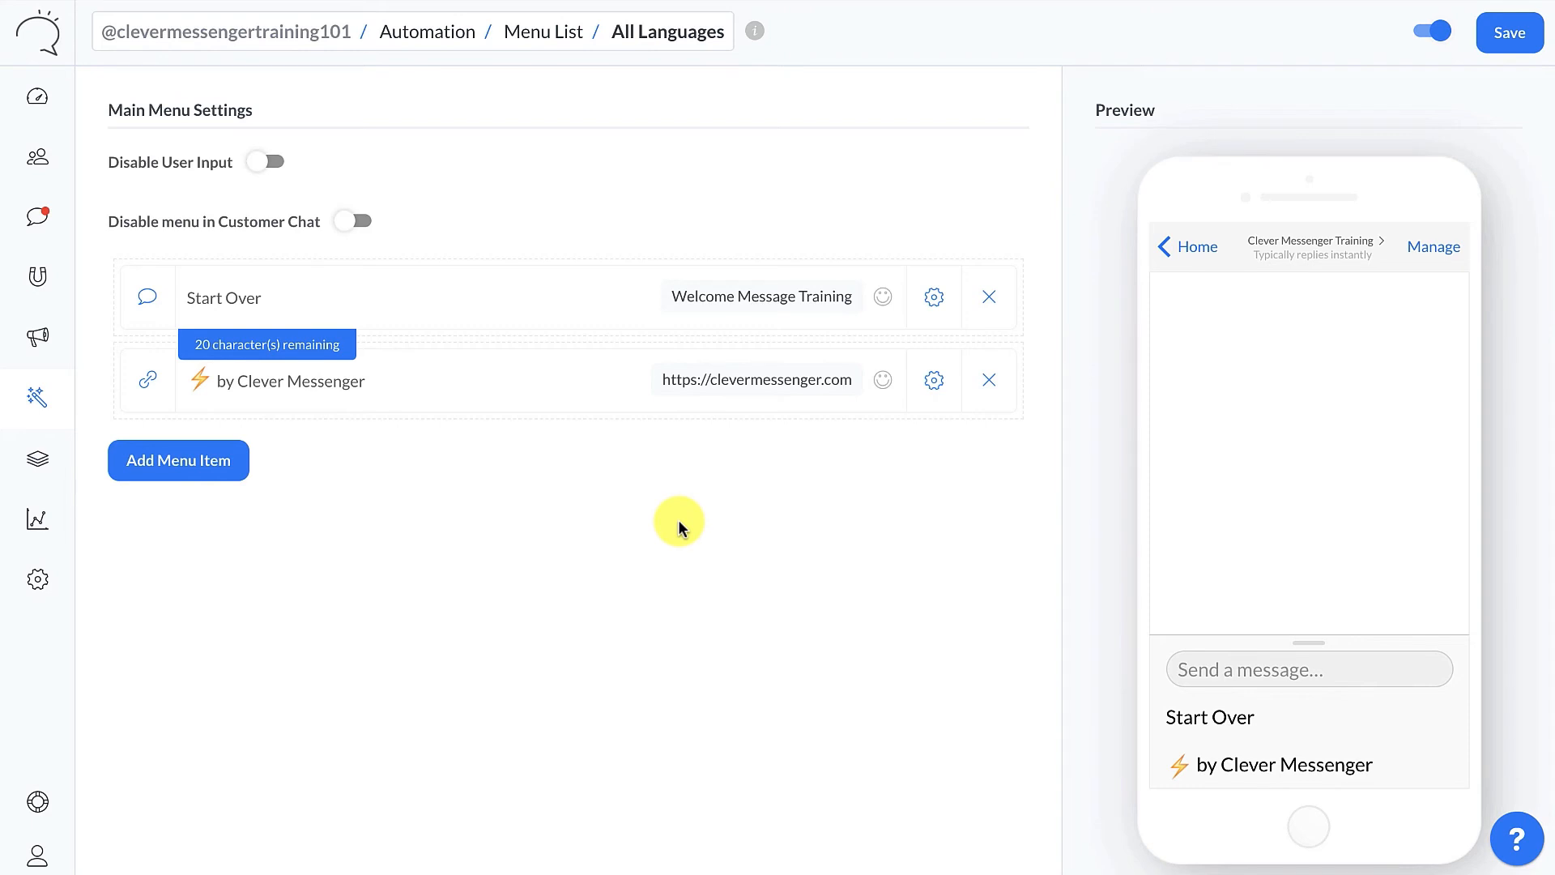
mouse_move(768, 293)
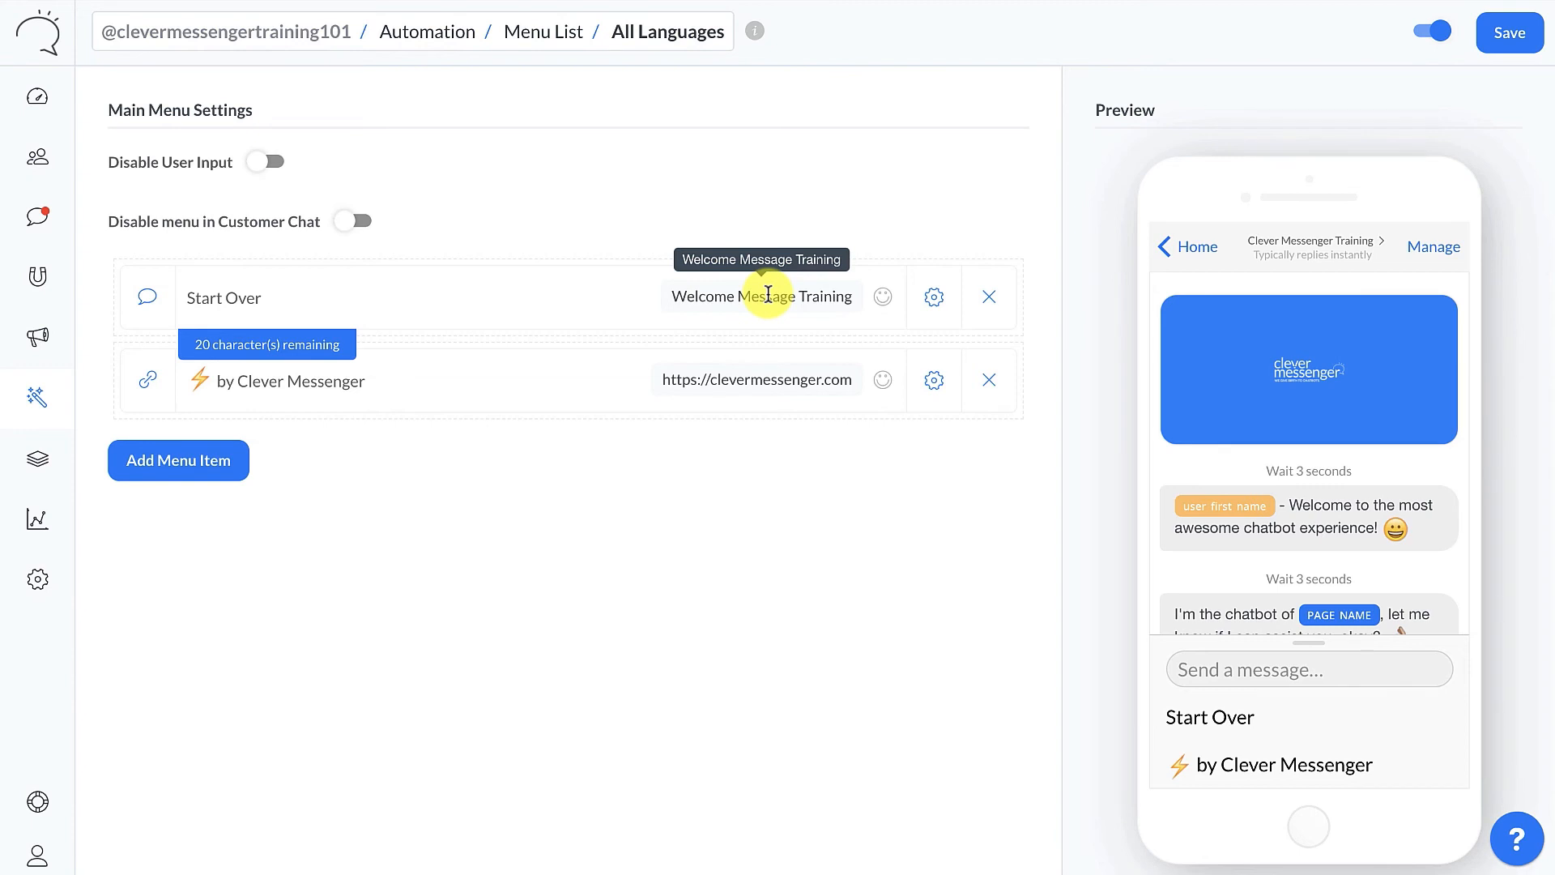
left_click(768, 295)
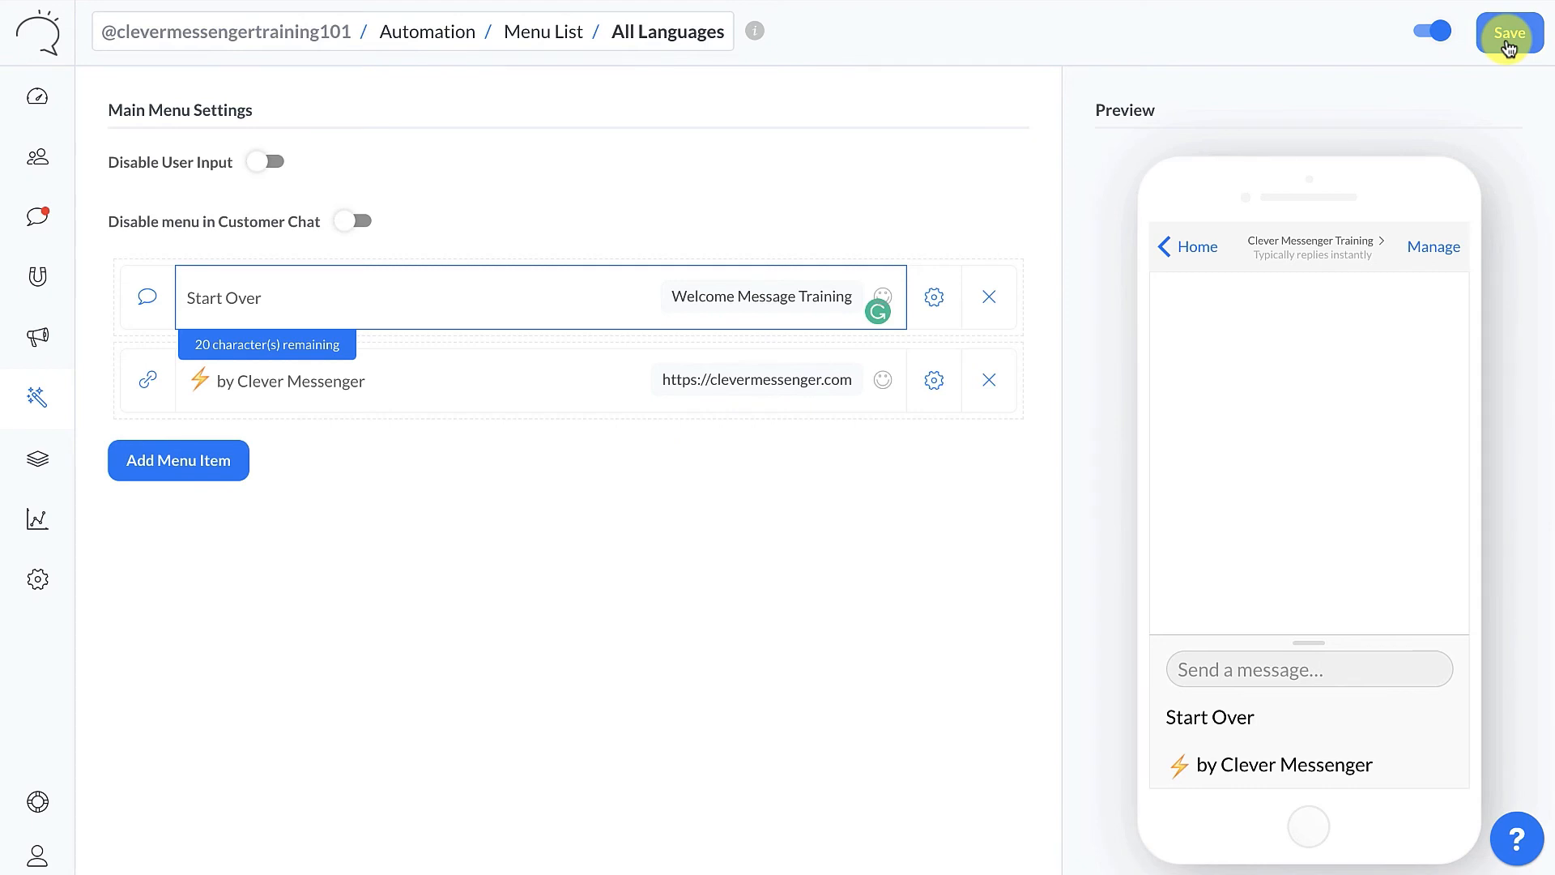
left_click(1509, 49)
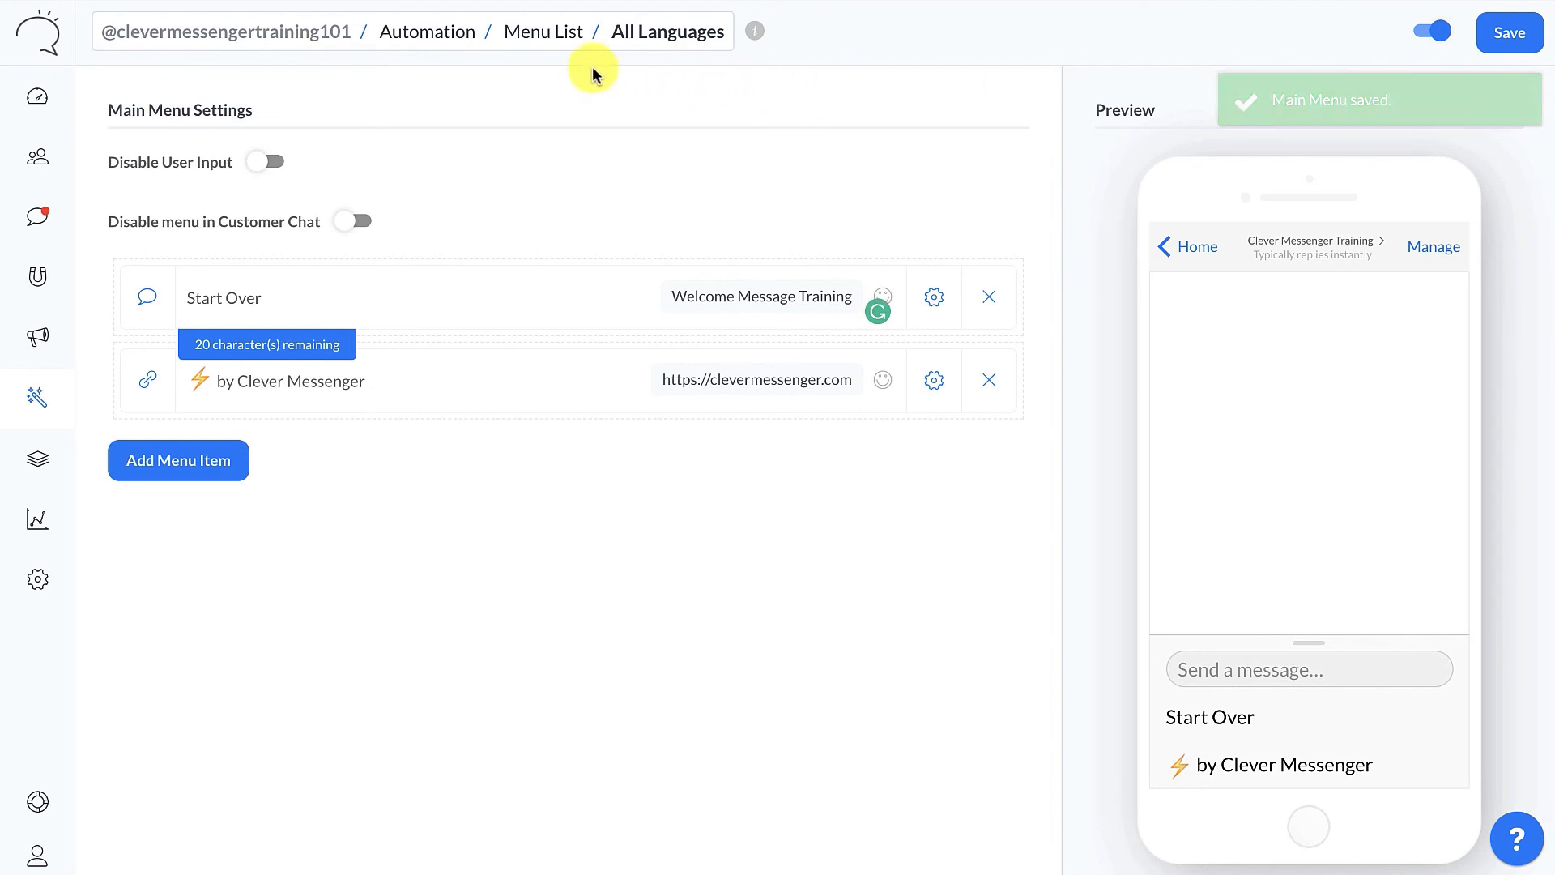
- Open the bot's Messenger chat in a new browser tab and test Start Over from its chat menu
right_click(284, 34)
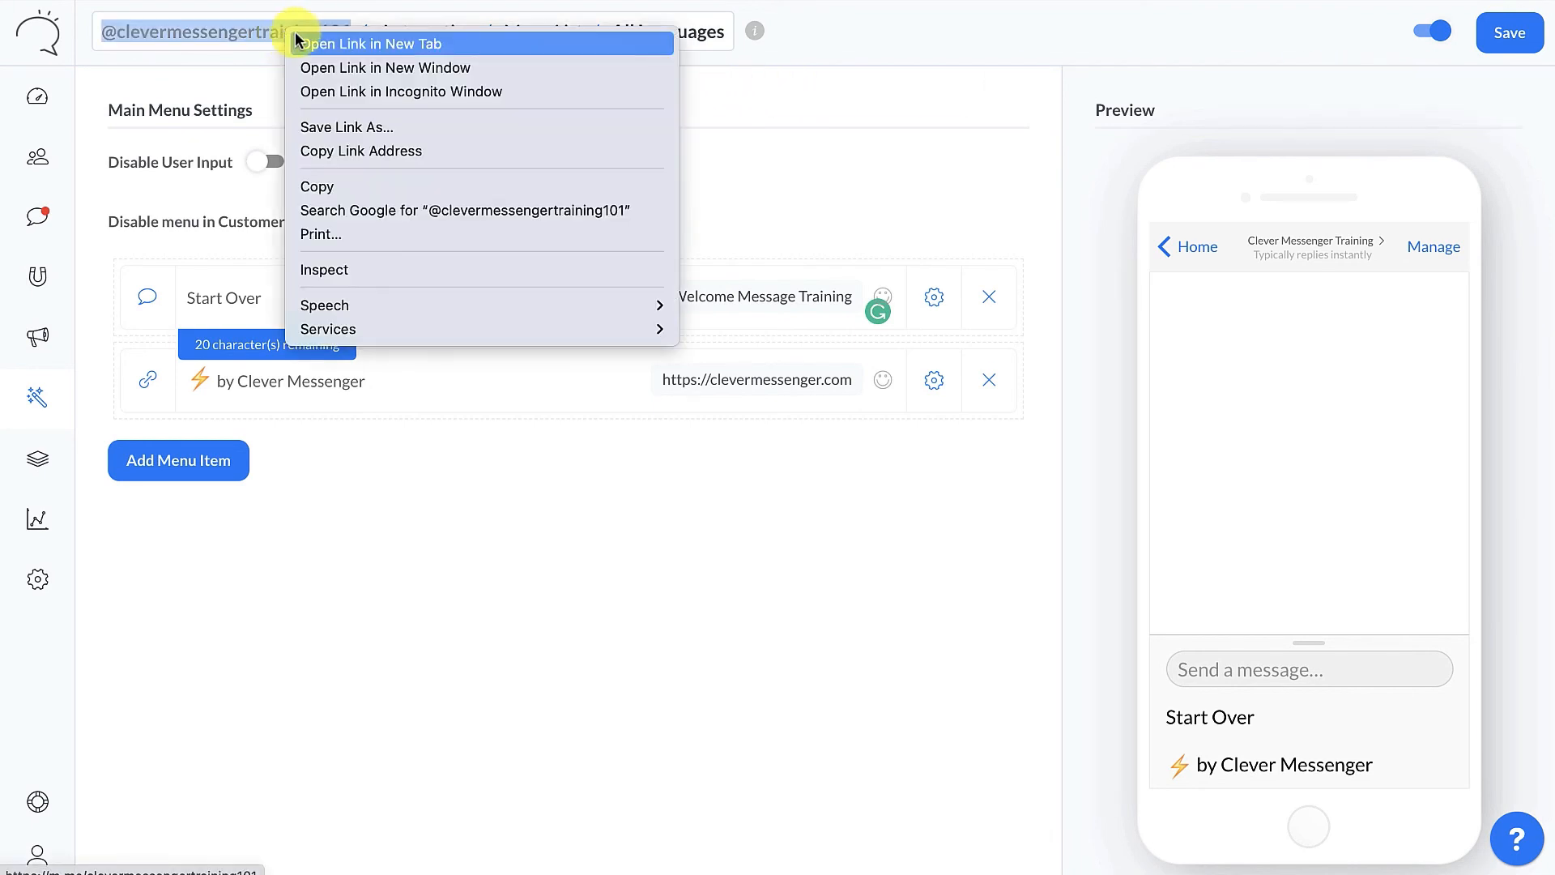
left_click(373, 46)
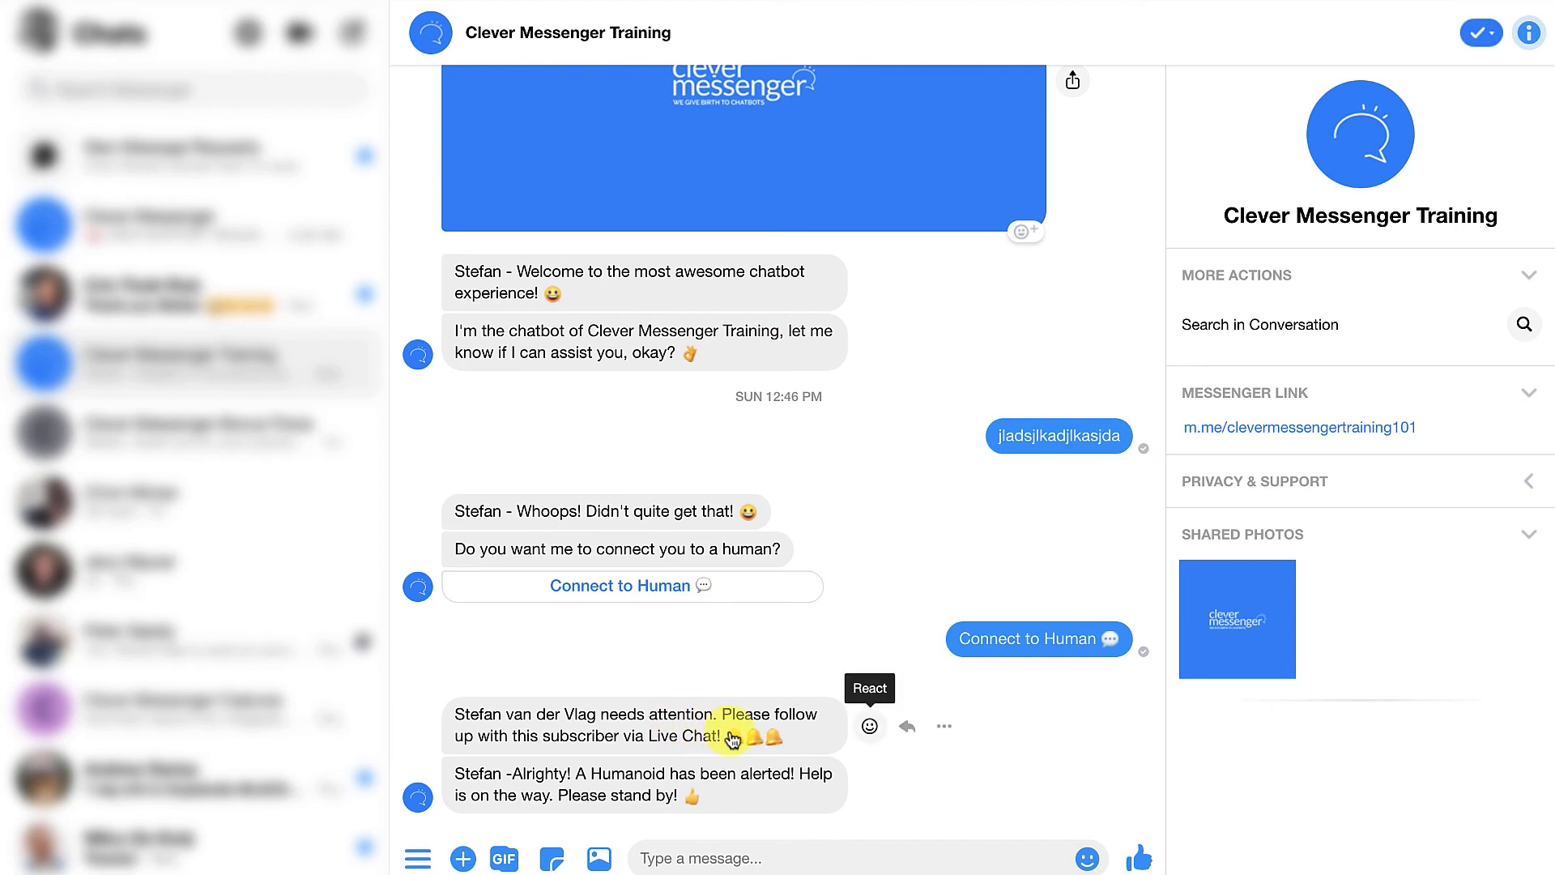
left_click(418, 860)
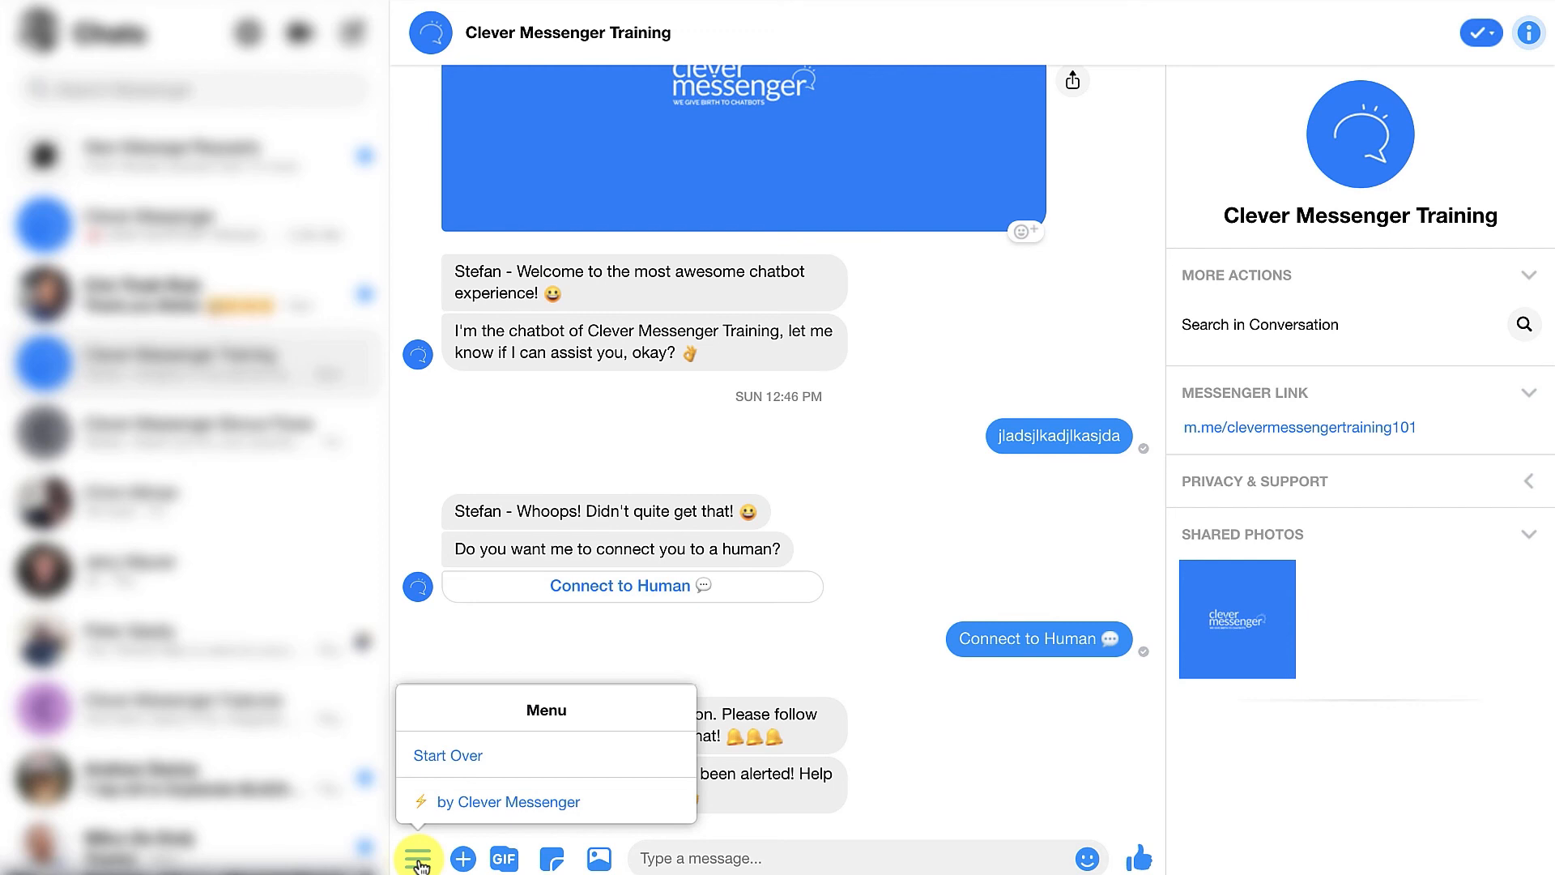
left_click(467, 758)
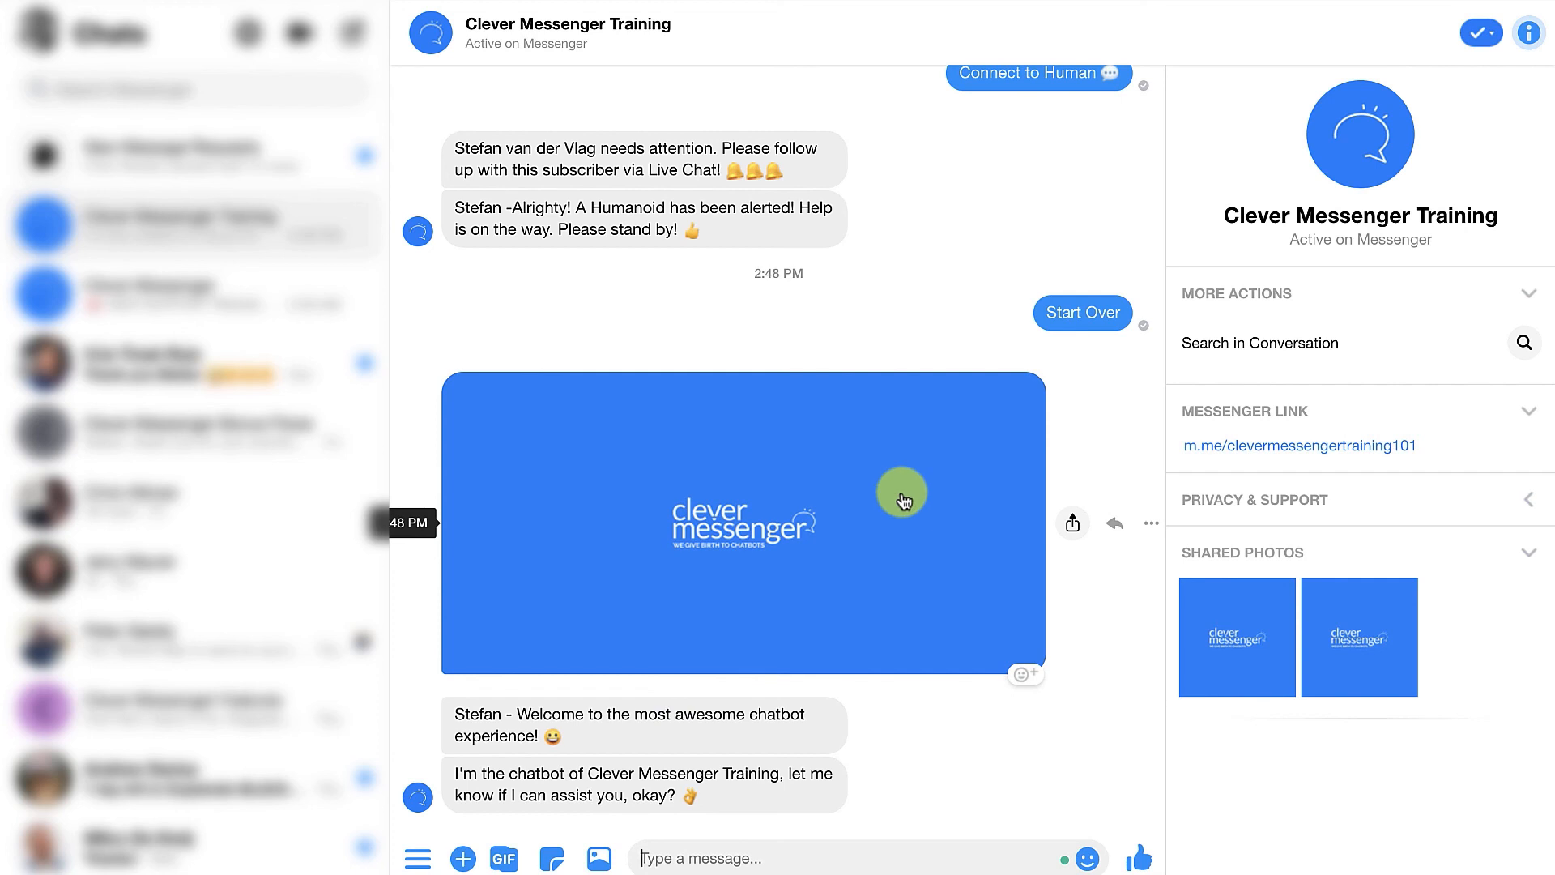
left_click(418, 858)
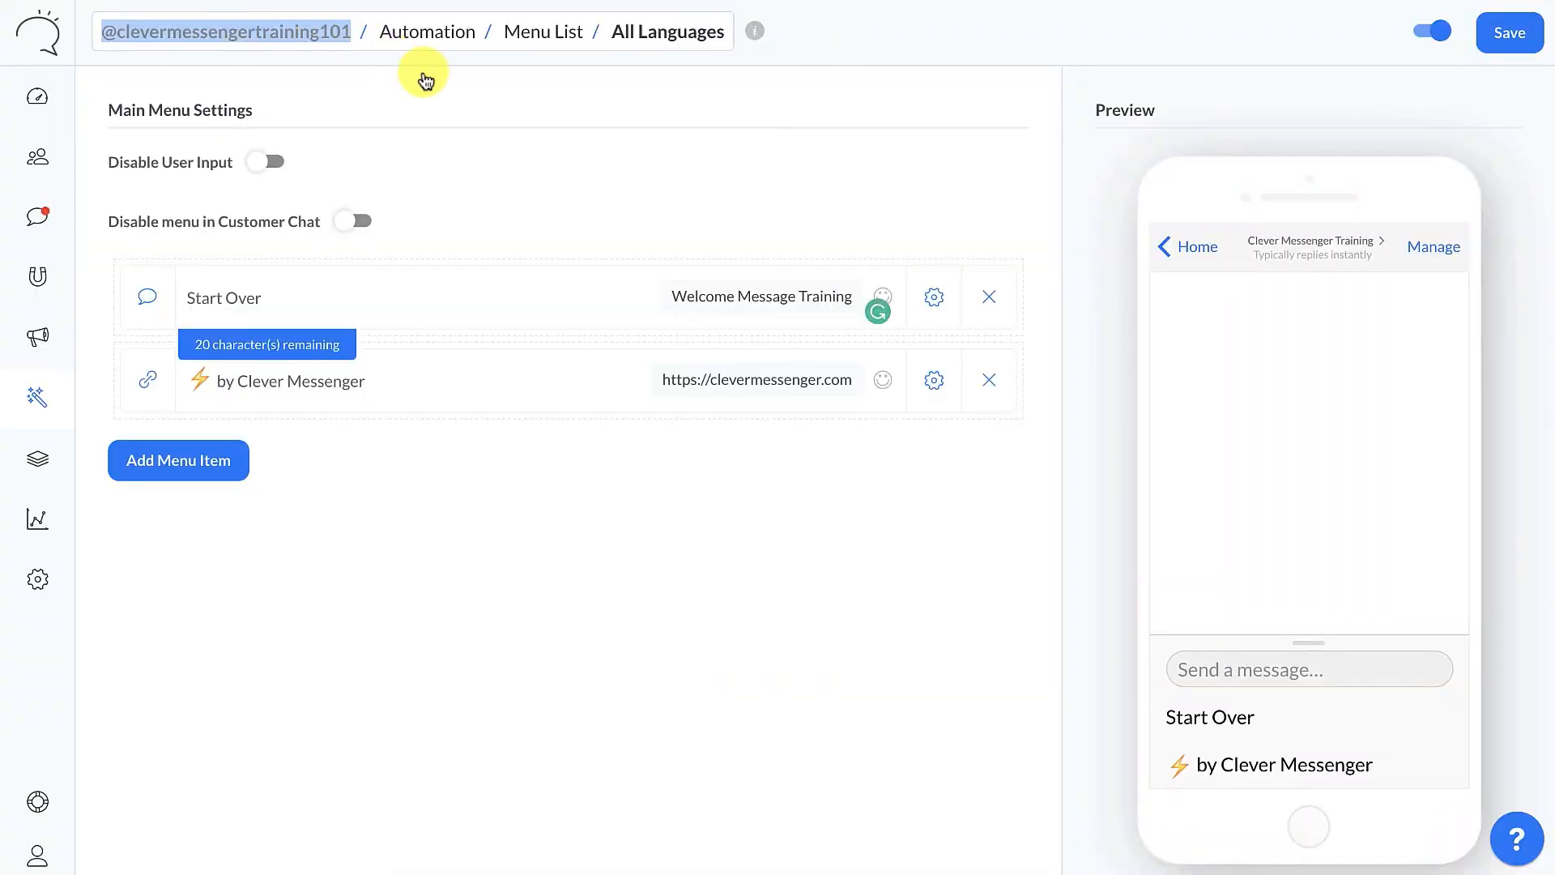
- Return to the Menu List in Clever Messenger and check the actions available for the All Languages menu
left_click(436, 82)
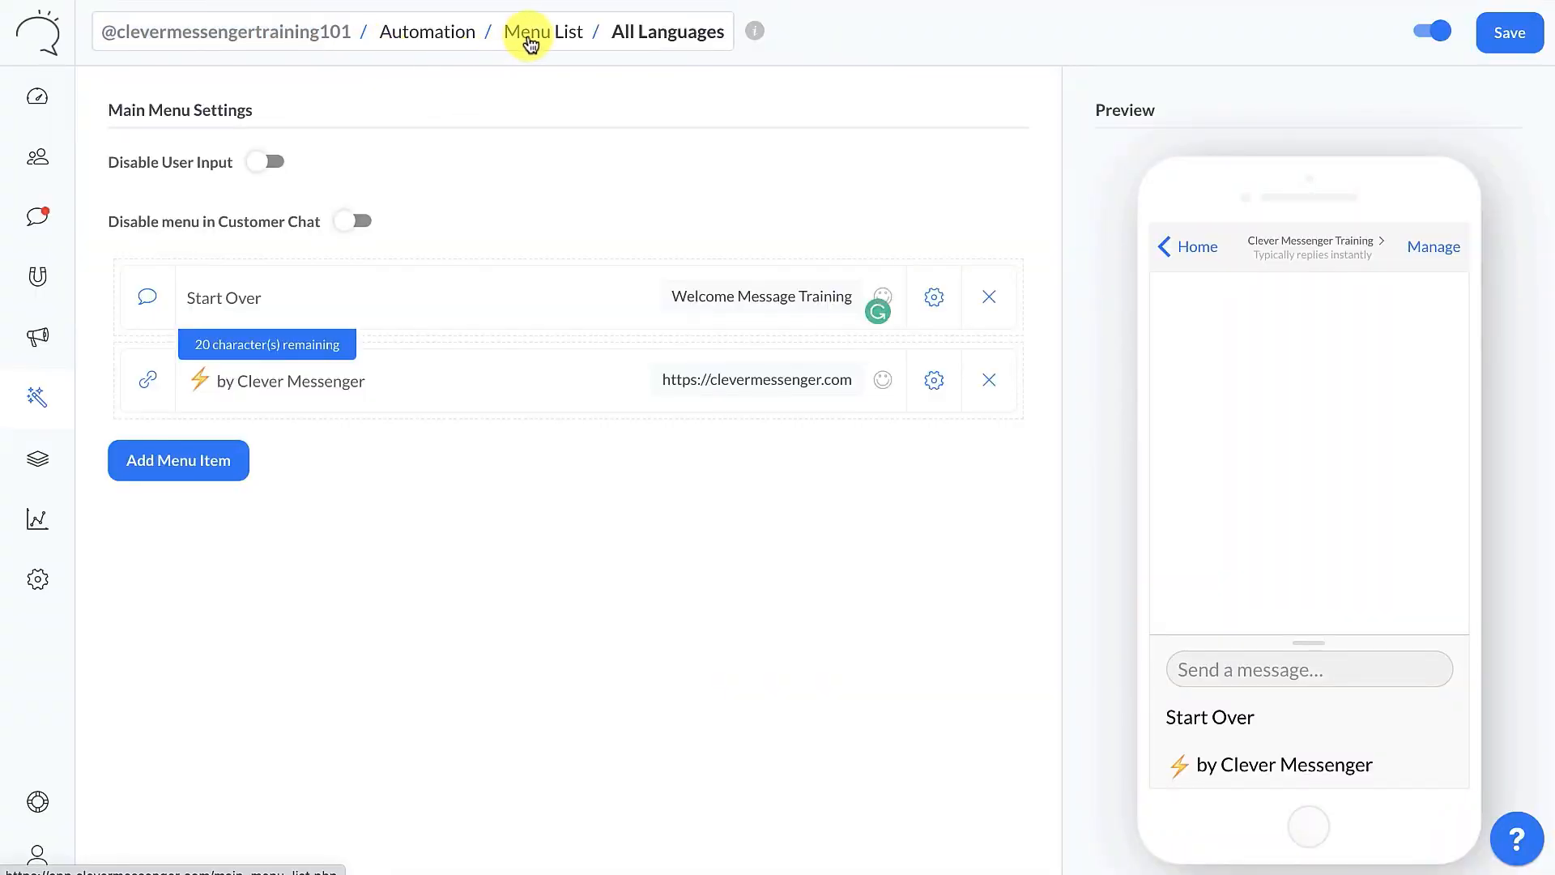
left_click(529, 35)
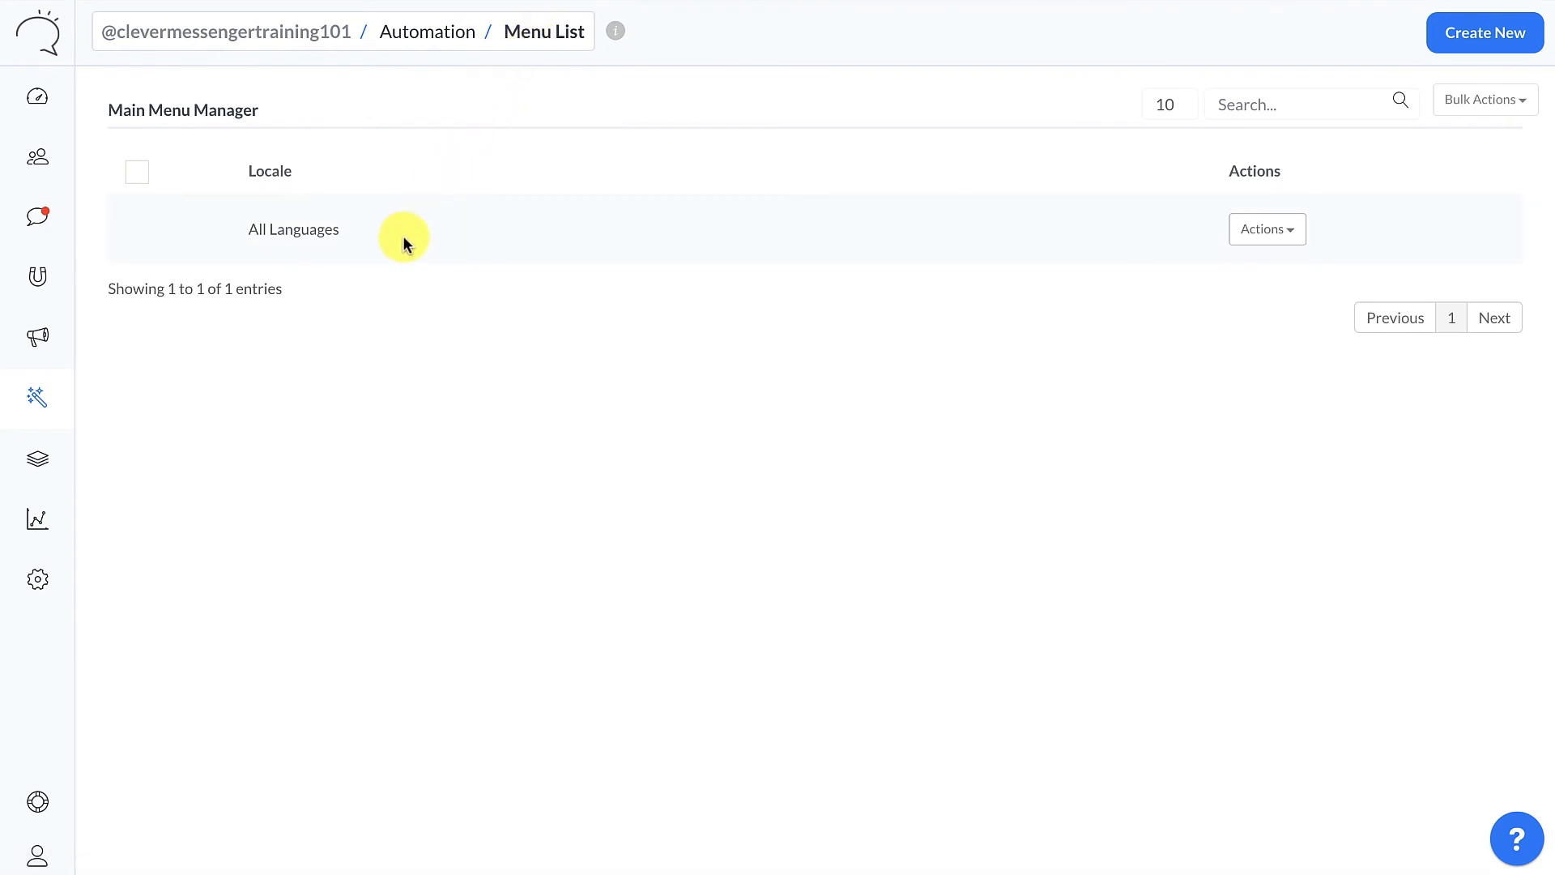
left_click(1271, 237)
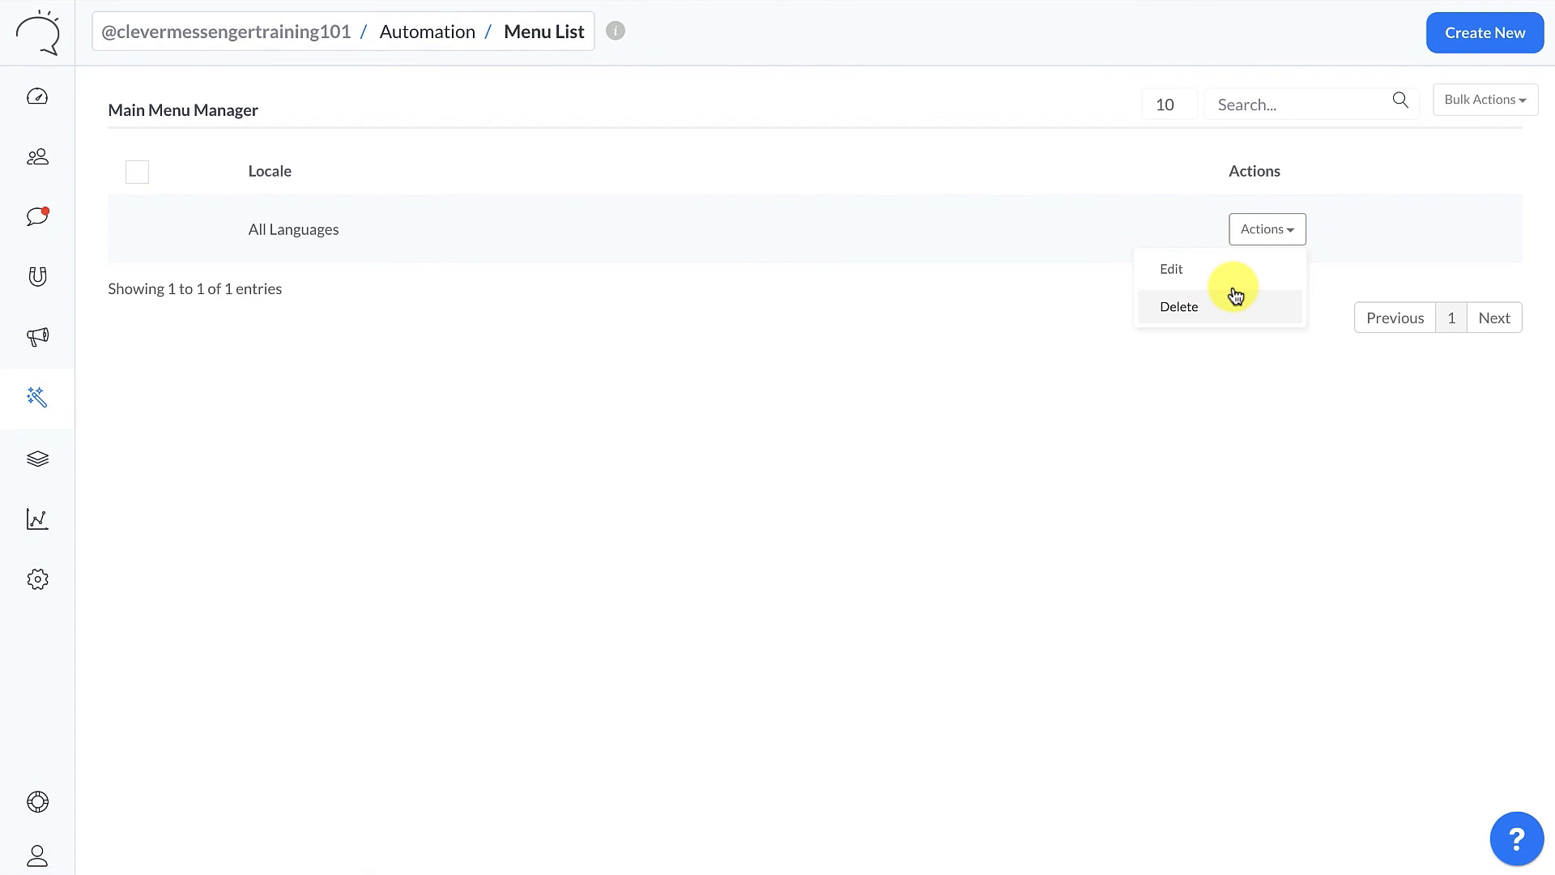
left_click(975, 324)
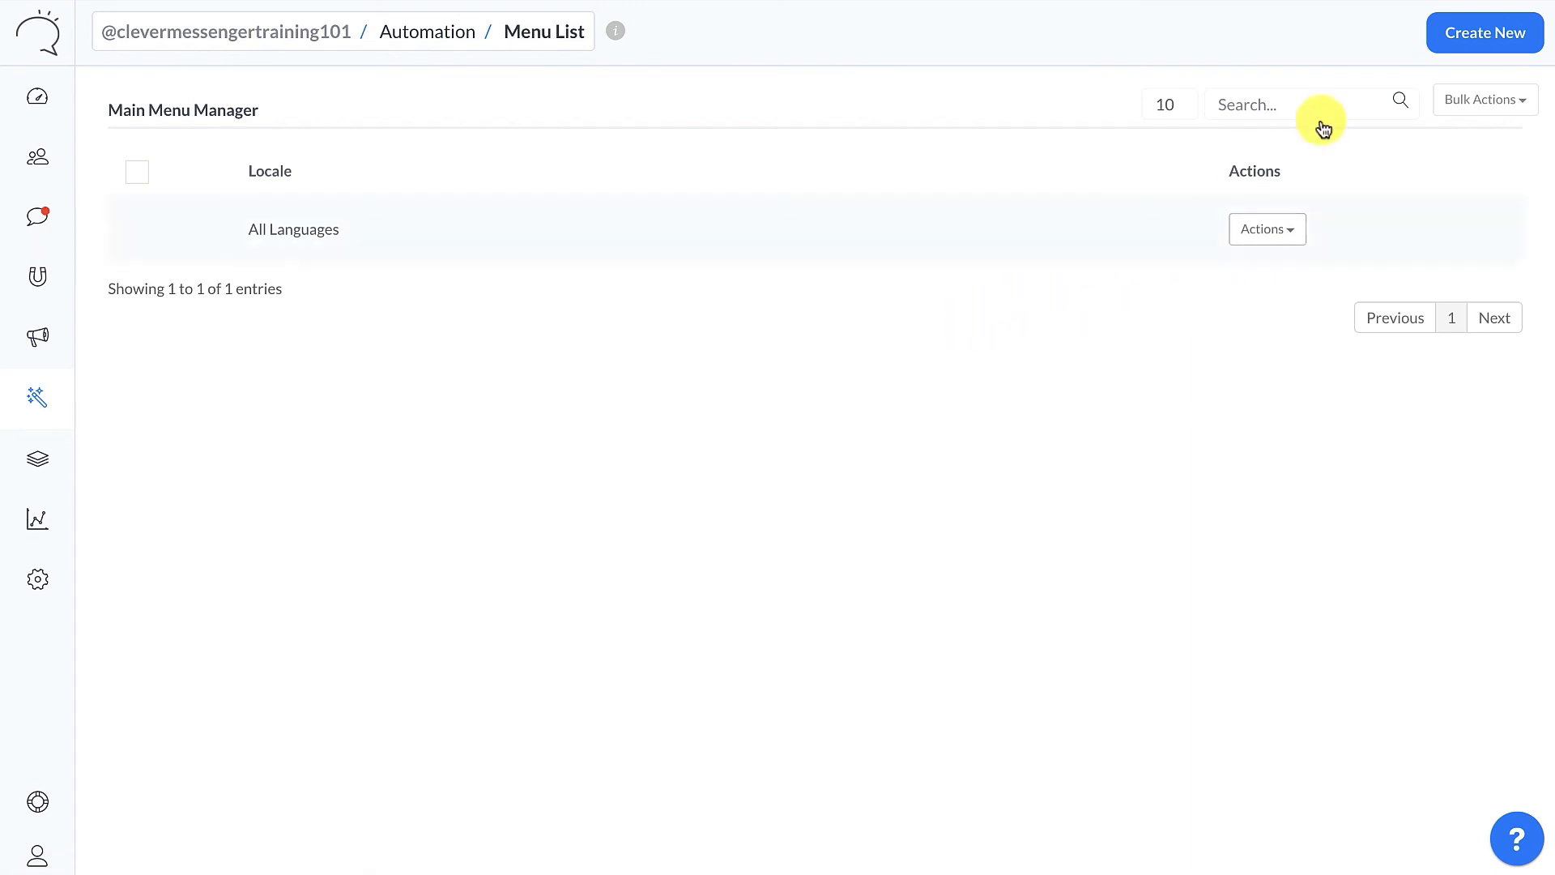
left_click(1487, 33)
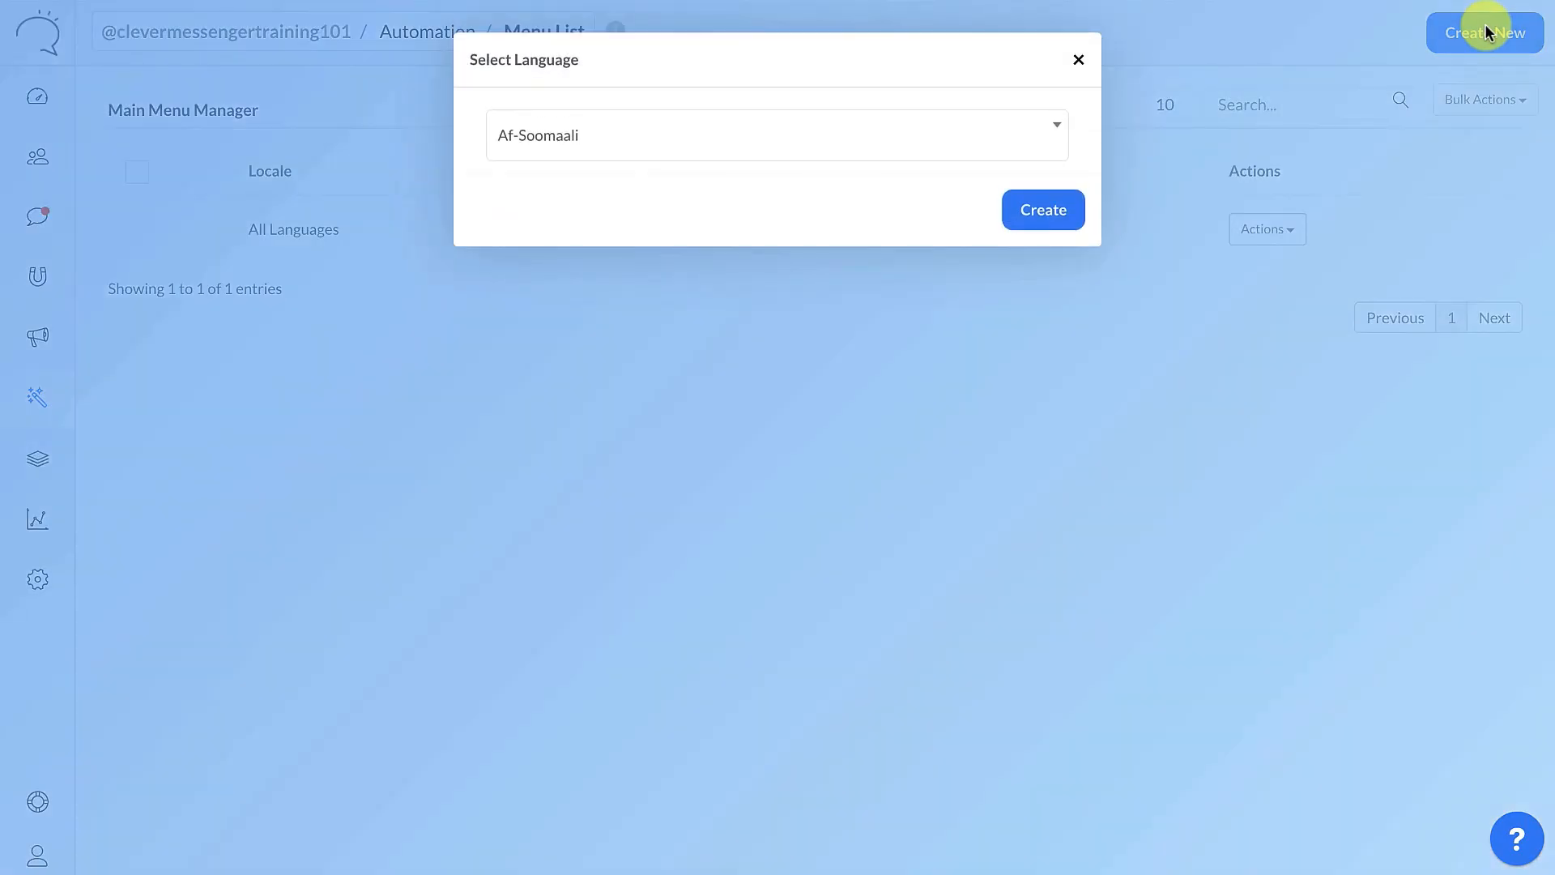
left_click(794, 140)
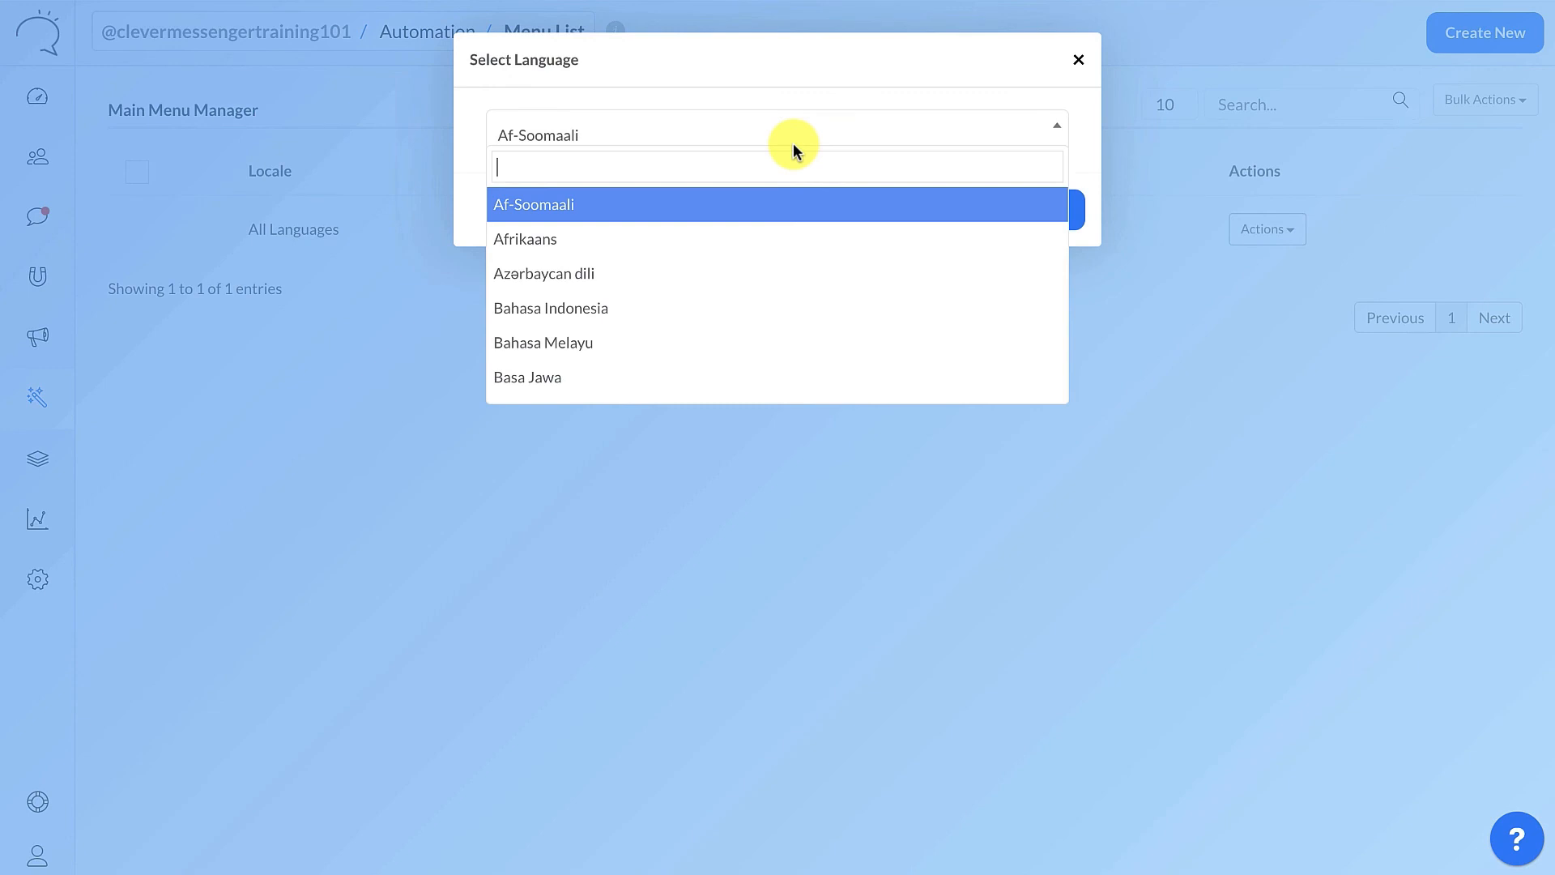
scroll(771, 236, "down", 3)
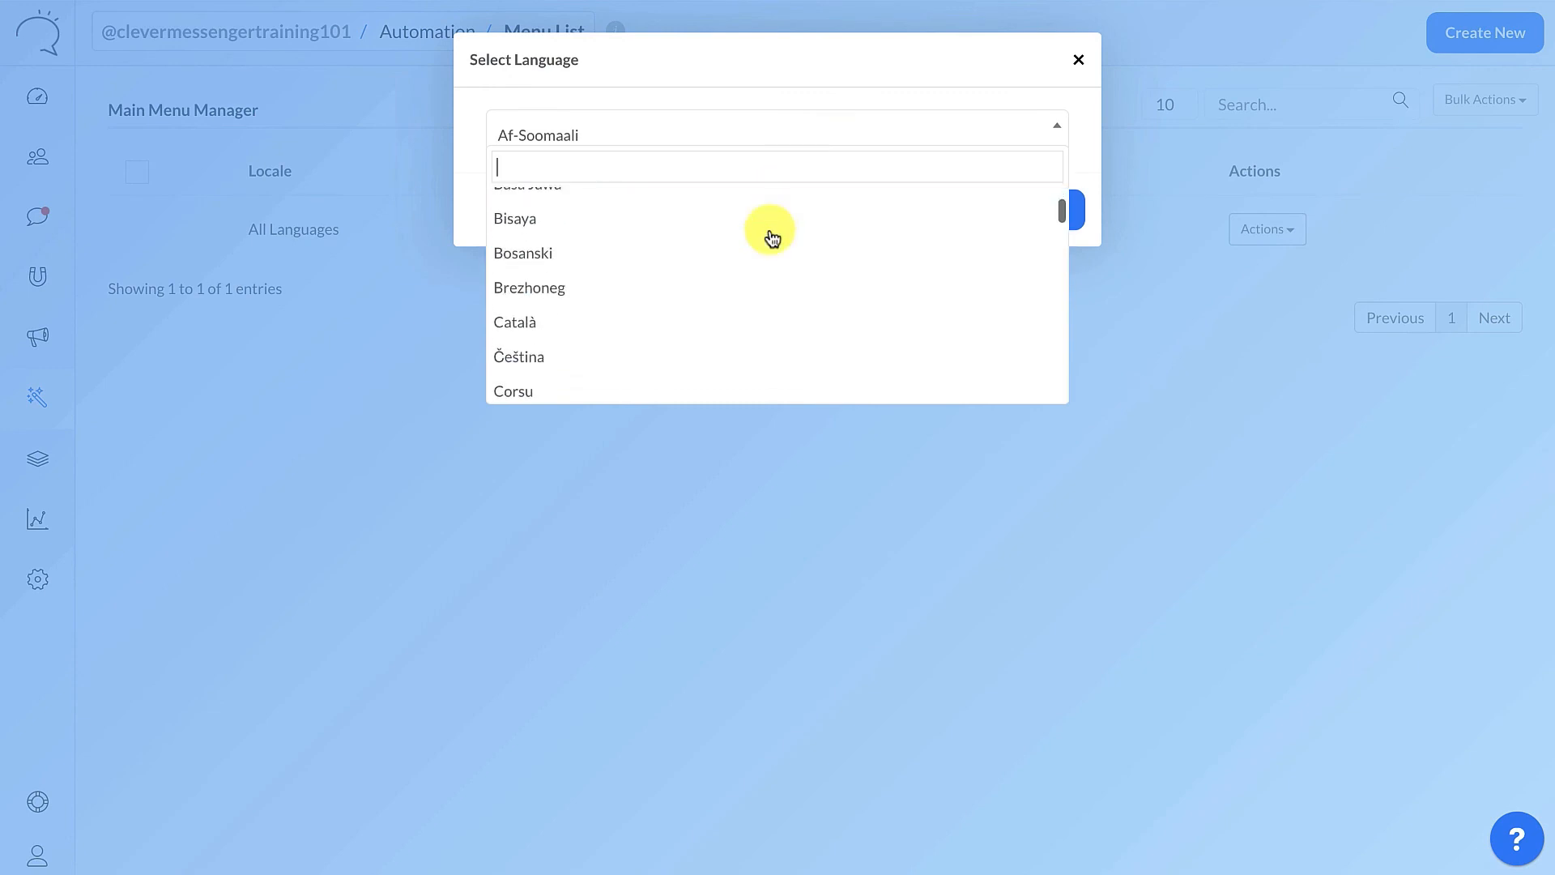
scroll(772, 237, "down", 10)
scroll(771, 237, "up", 15)
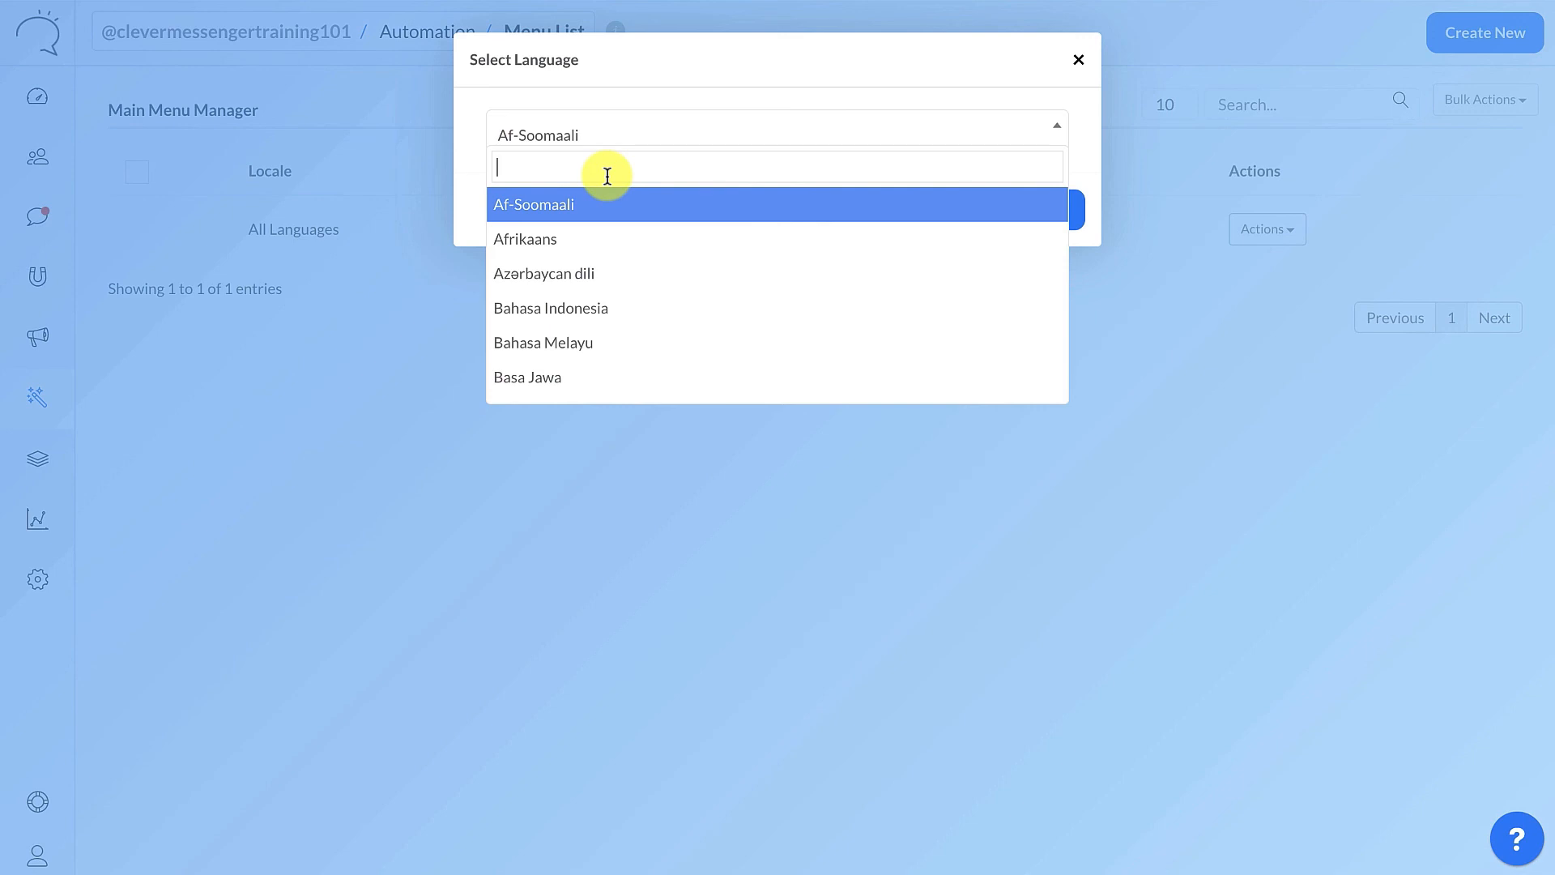
type("es")
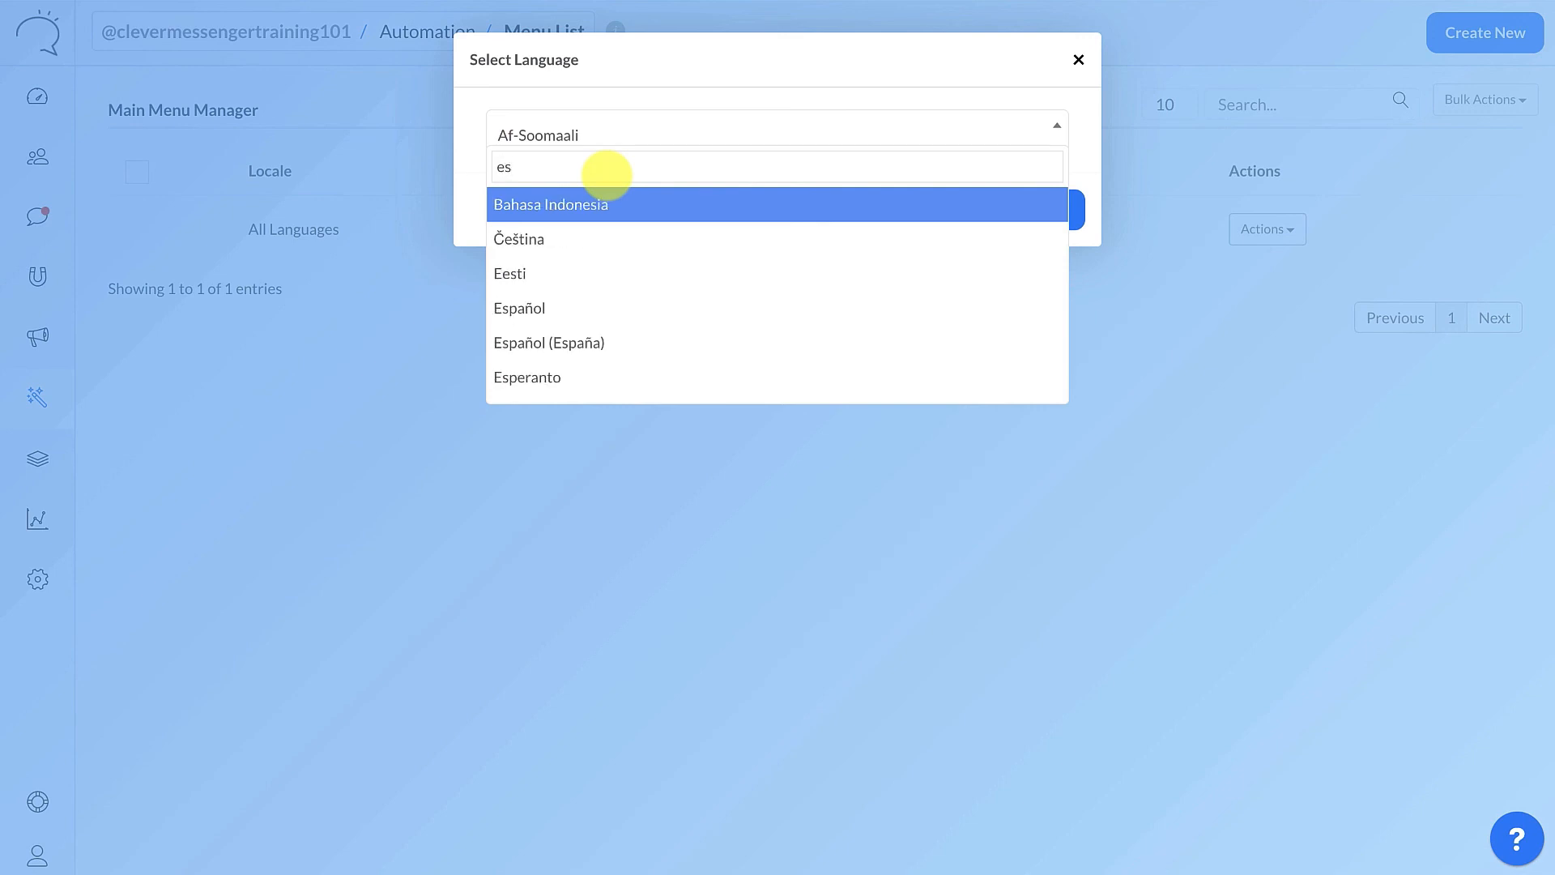
type("pa")
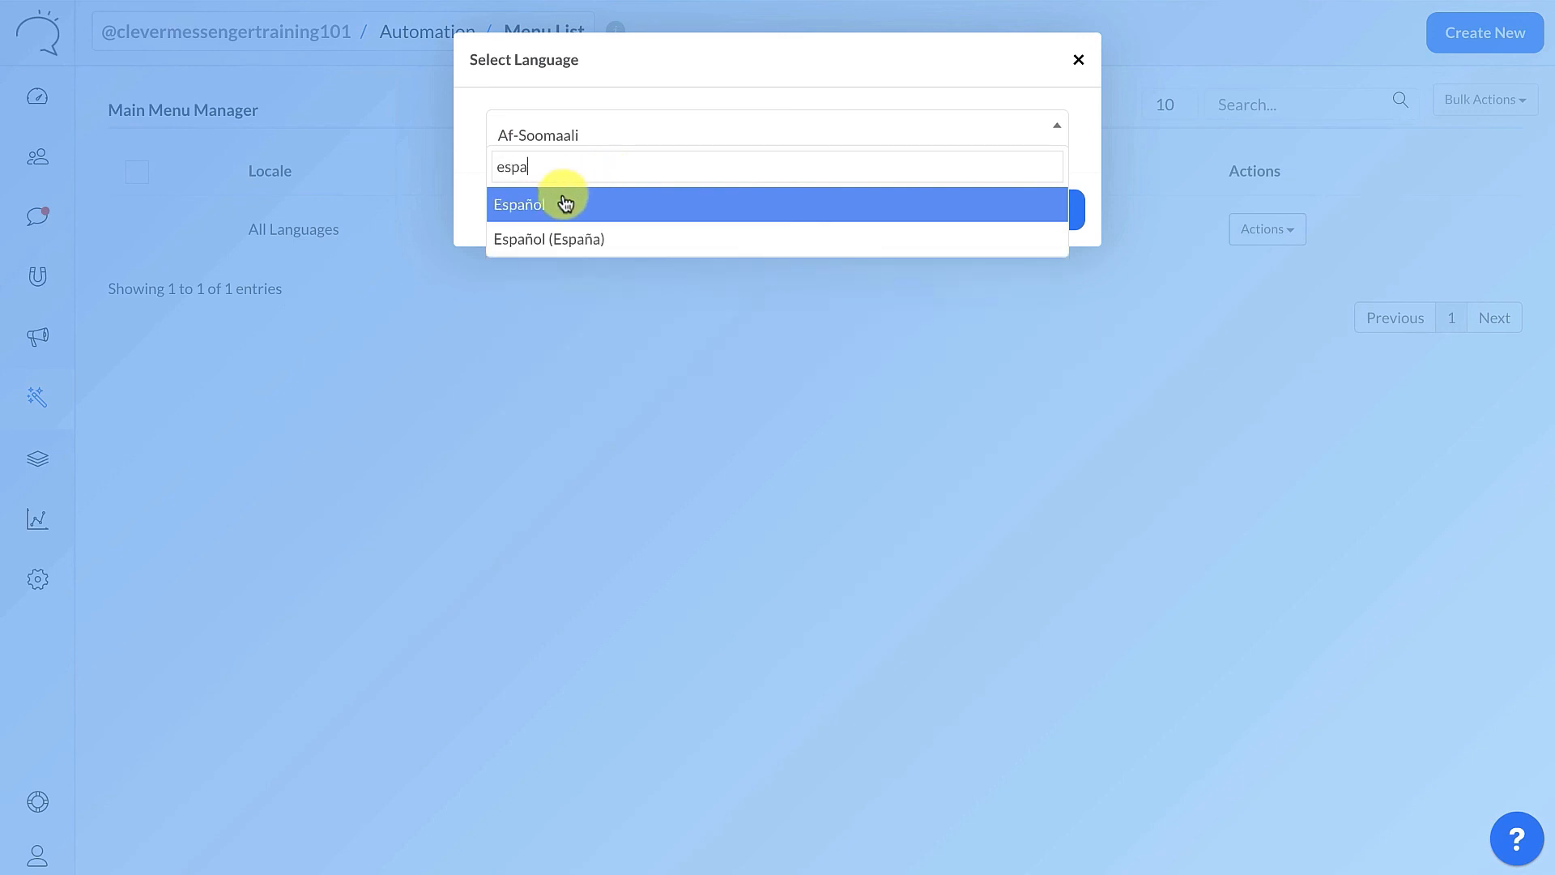
left_click(565, 203)
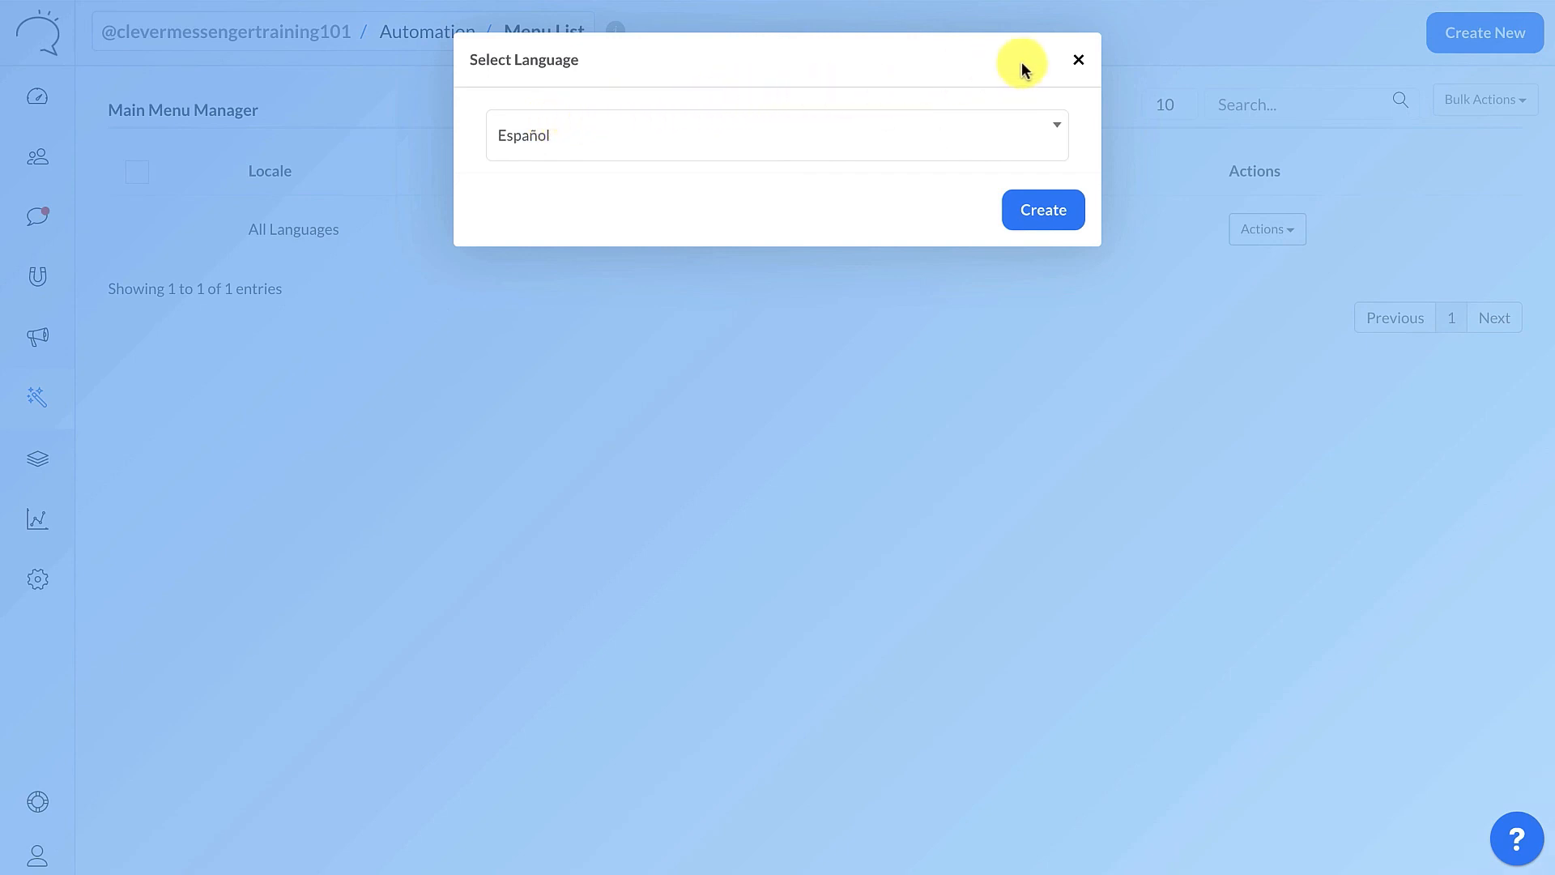
left_click(1078, 61)
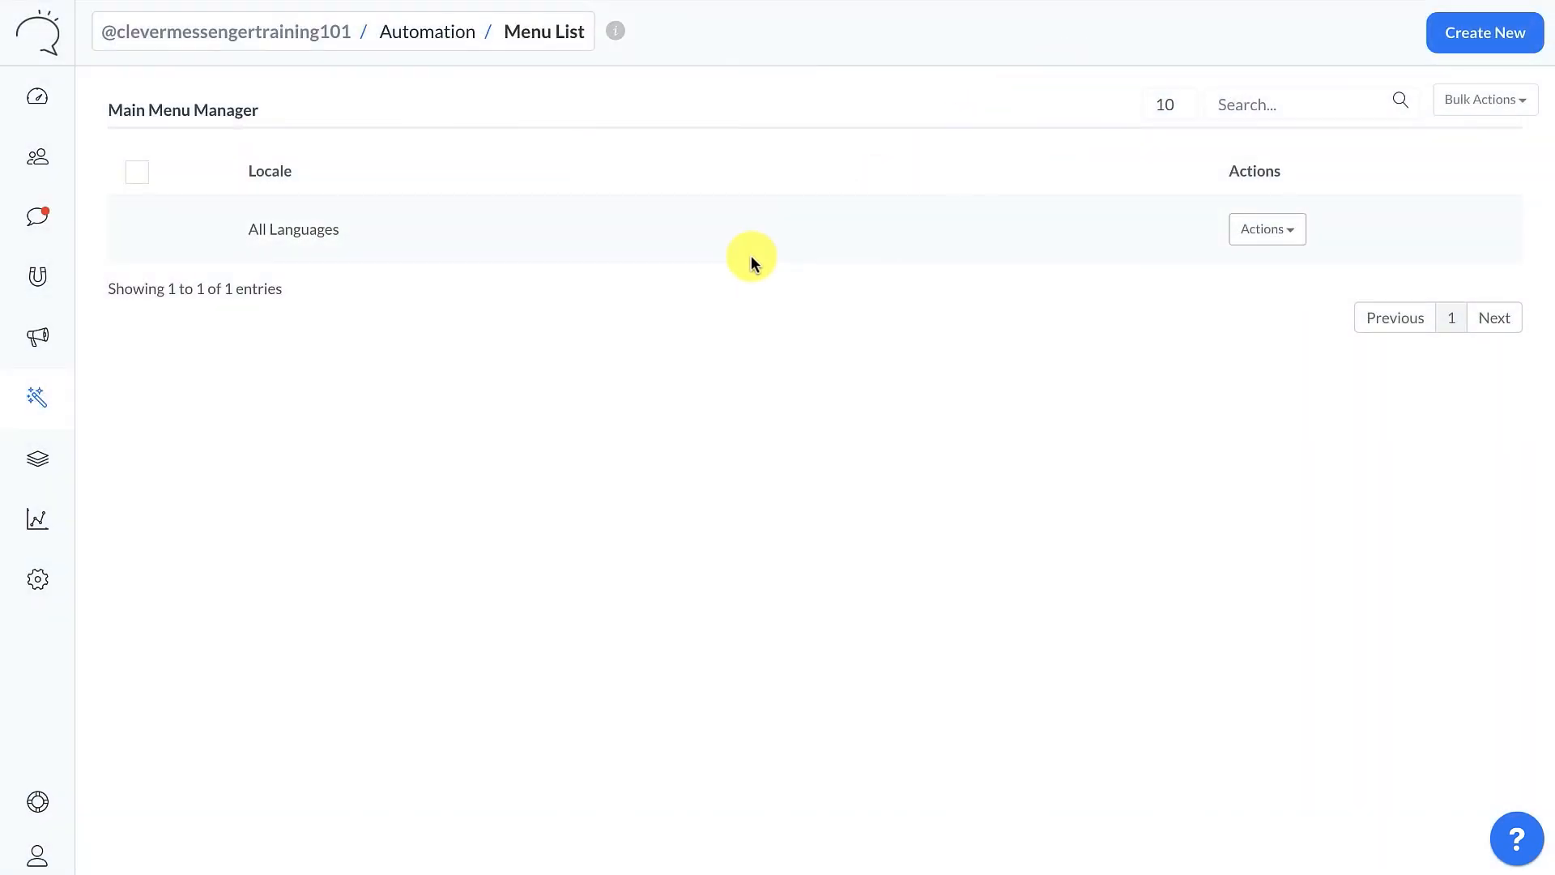